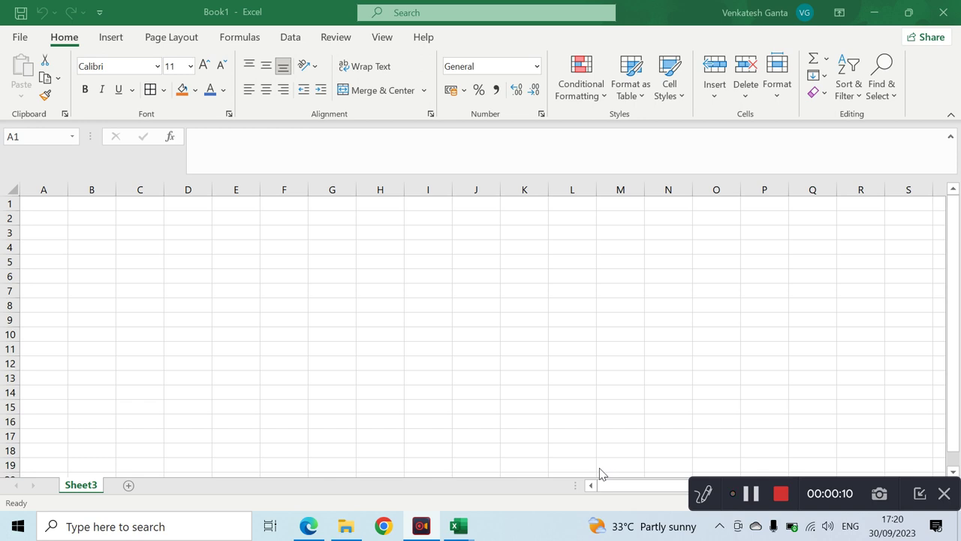
- Rename the Sheet3 tab to Hyperlinks
{"action": "left_click", "coordinate": [54, 218]}
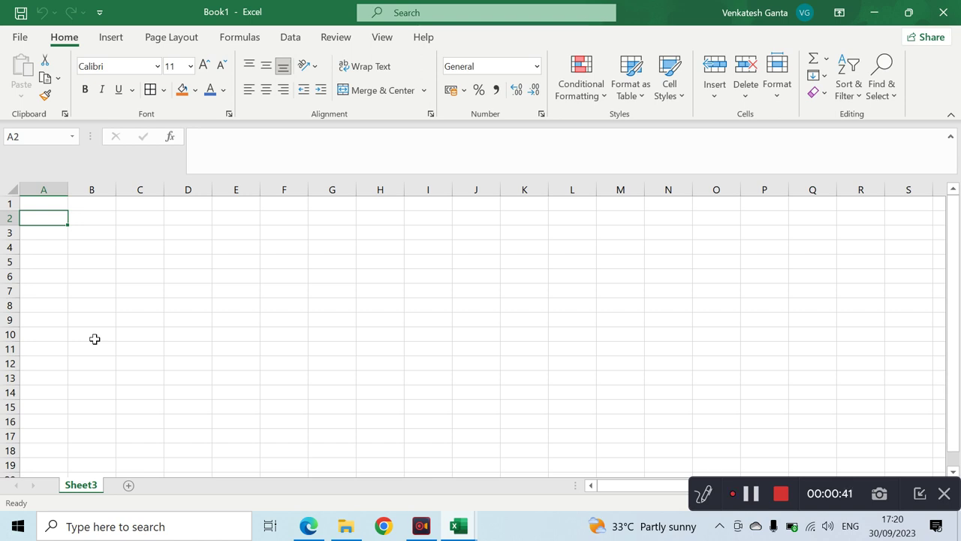
{"action": "double_click", "coordinate": [81, 485]}
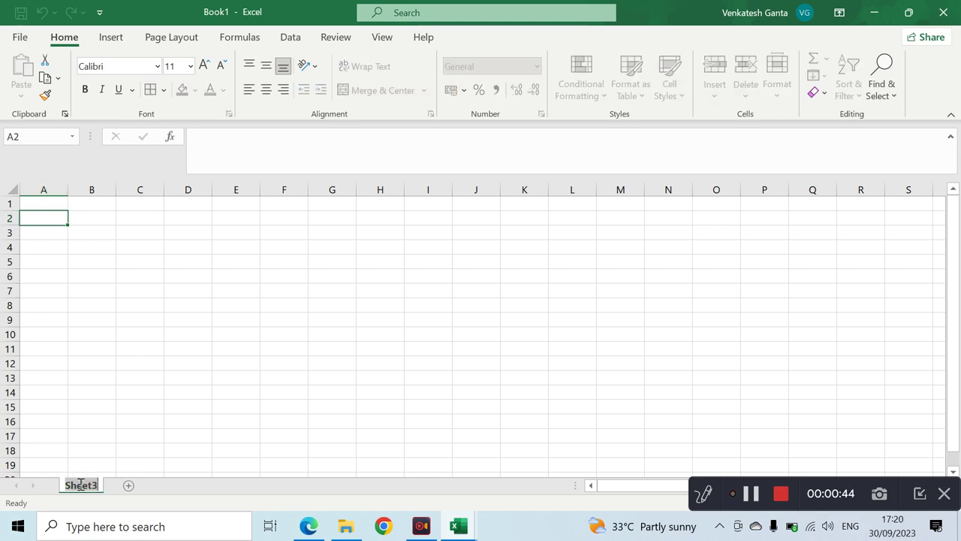
{"action": "type", "text": "Hyper"}
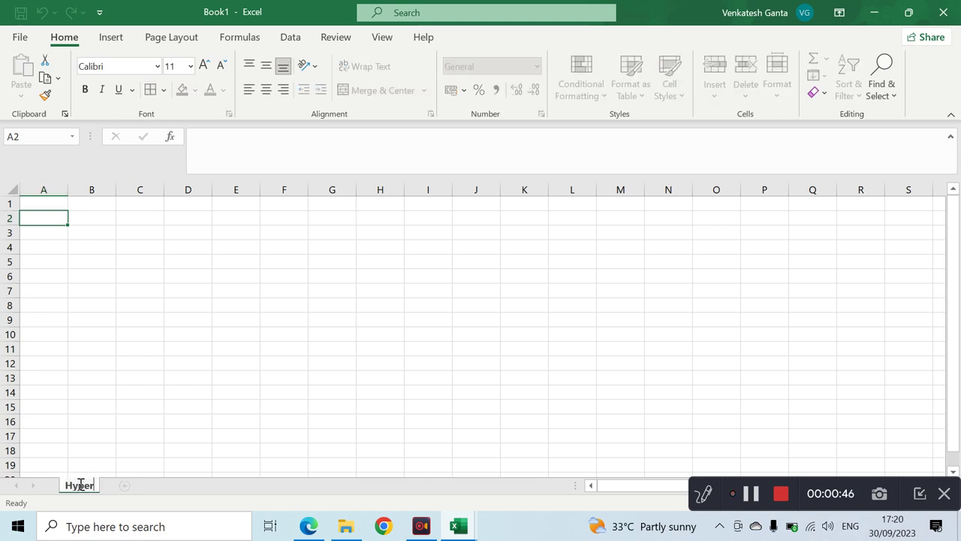
{"action": "type", "text": "links"}
{"action": "key", "text": "Return"}
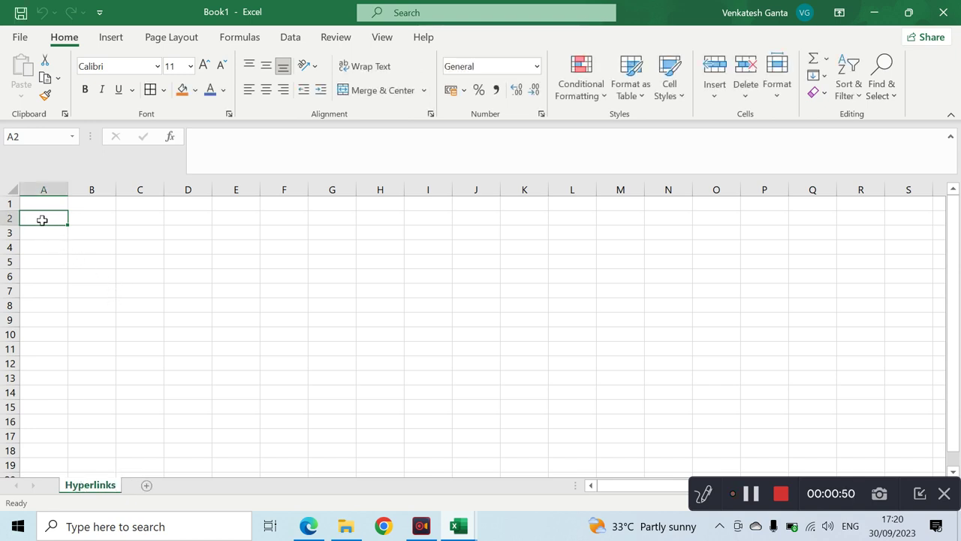
- Enter the header 'Student names' in A1 and widen column A to fit
{"action": "left_click", "coordinate": [57, 201]}
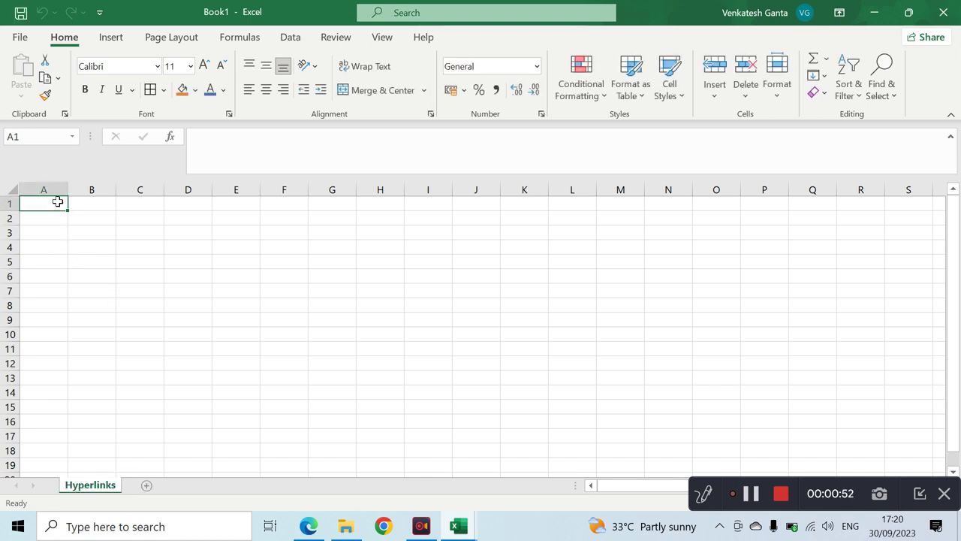
{"action": "type", "text": "Student"}
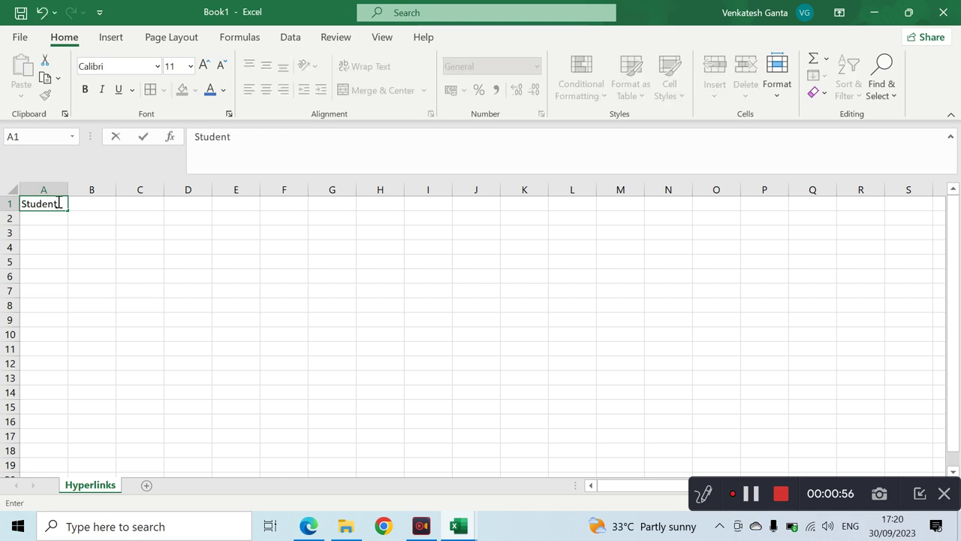
{"action": "type", "text": " names"}
{"action": "key", "text": "Return"}
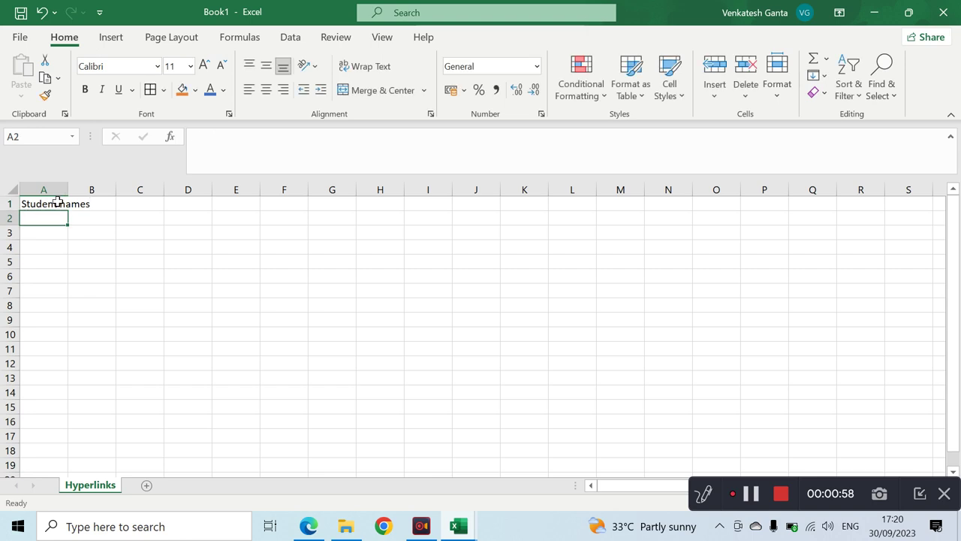
{"action": "left_click_drag", "start_coordinate": [69, 190], "coordinate": [107, 189]}
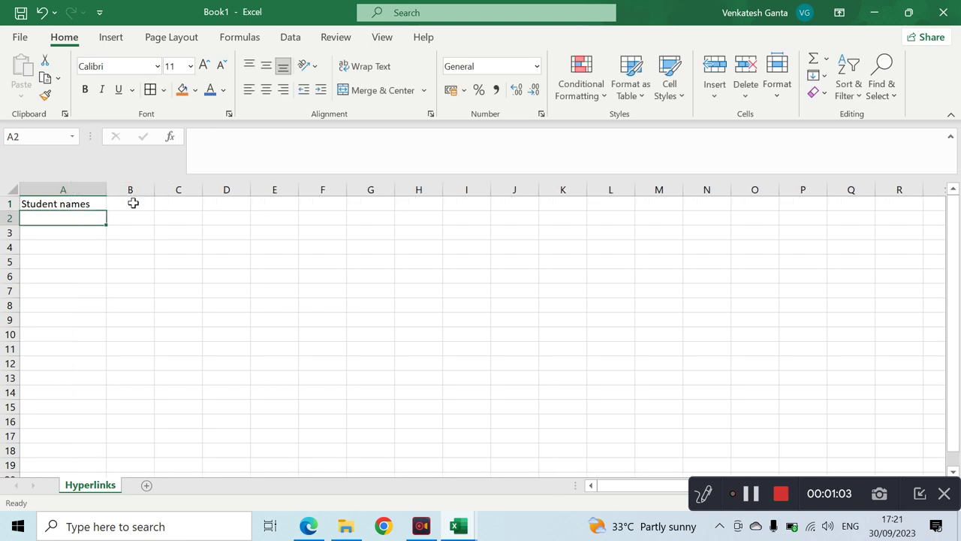
- Enter the header 'Information' in B1 and widen column B
{"action": "left_click", "coordinate": [133, 204]}
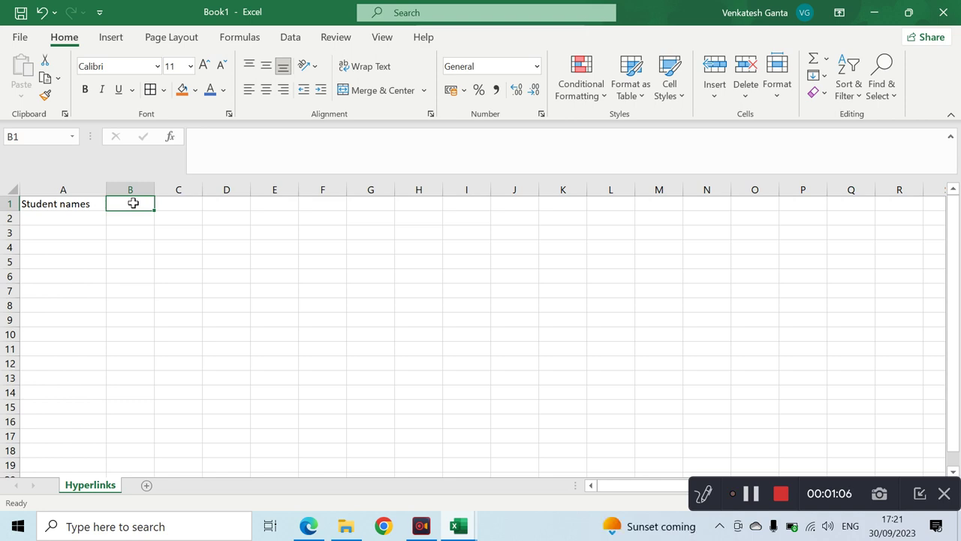
{"action": "type", "text": "Info"}
{"action": "key", "text": "BackSpace"}
{"action": "key", "text": "BackSpace"}
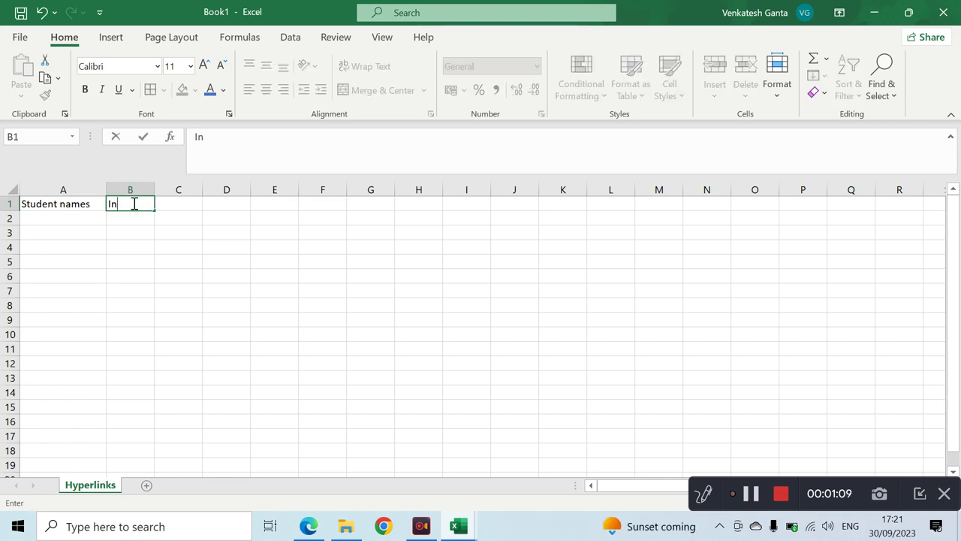
{"action": "type", "text": "fop"}
{"action": "type", "text": "mation"}
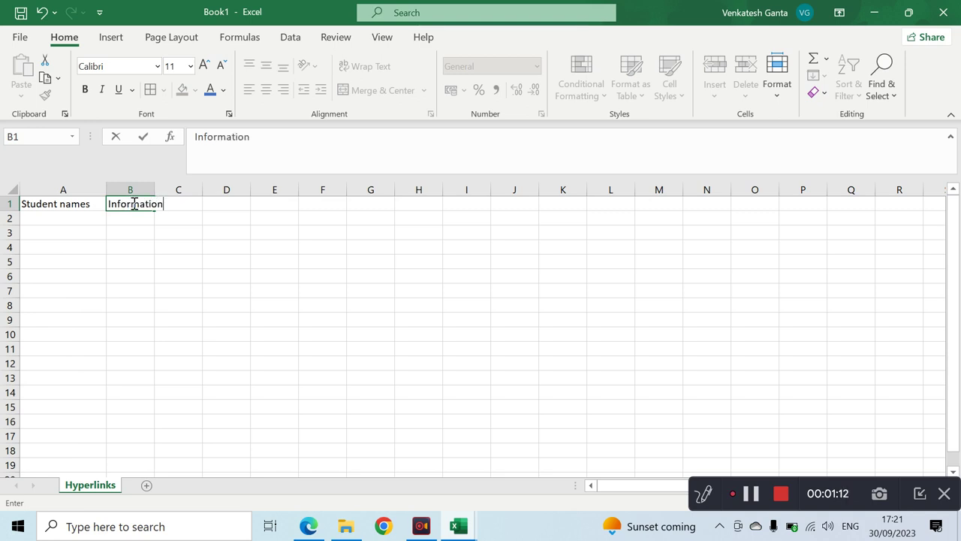
{"action": "key", "text": "Return"}
{"action": "left_click_drag", "start_coordinate": [154, 190], "coordinate": [180, 191]}
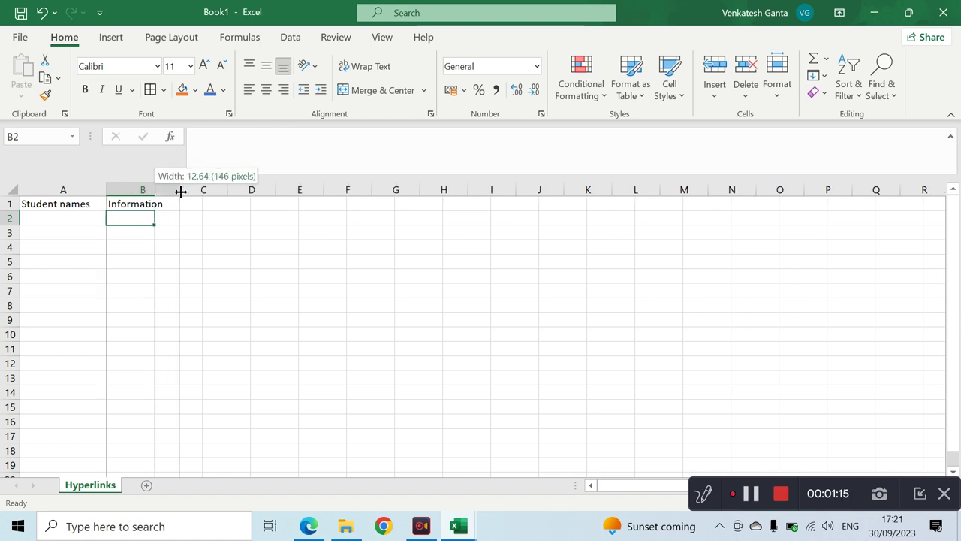
- Give the A1:B1 headers a black fill with white text
{"action": "left_click", "coordinate": [85, 203]}
{"action": "left_click_drag", "start_coordinate": [111, 204], "coordinate": [133, 204]}
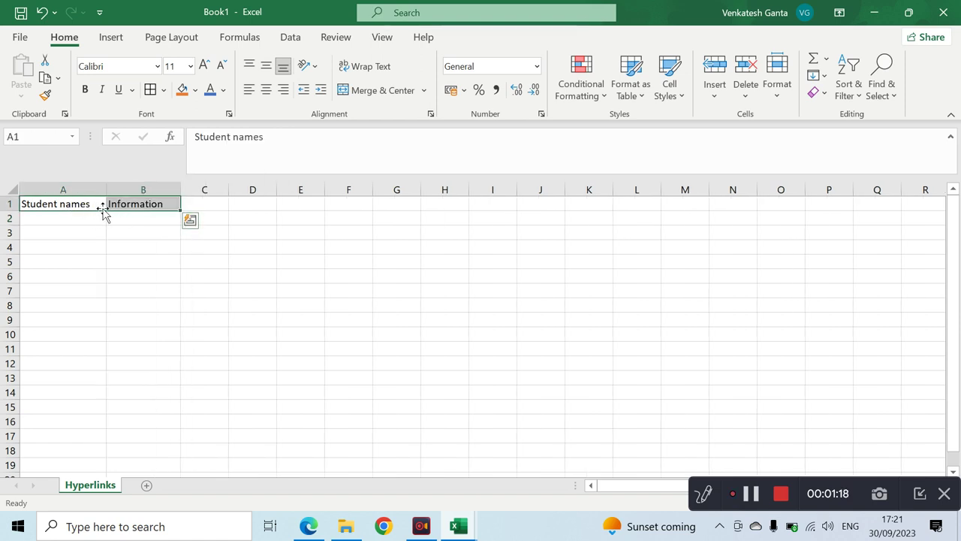
{"action": "left_click", "coordinate": [197, 91]}
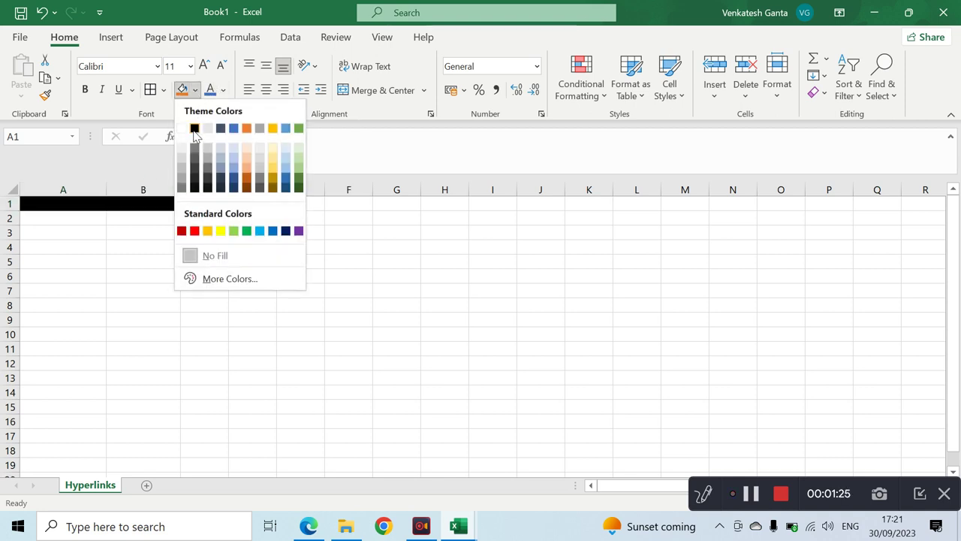
{"action": "left_click", "coordinate": [194, 127]}
{"action": "left_click", "coordinate": [223, 90]}
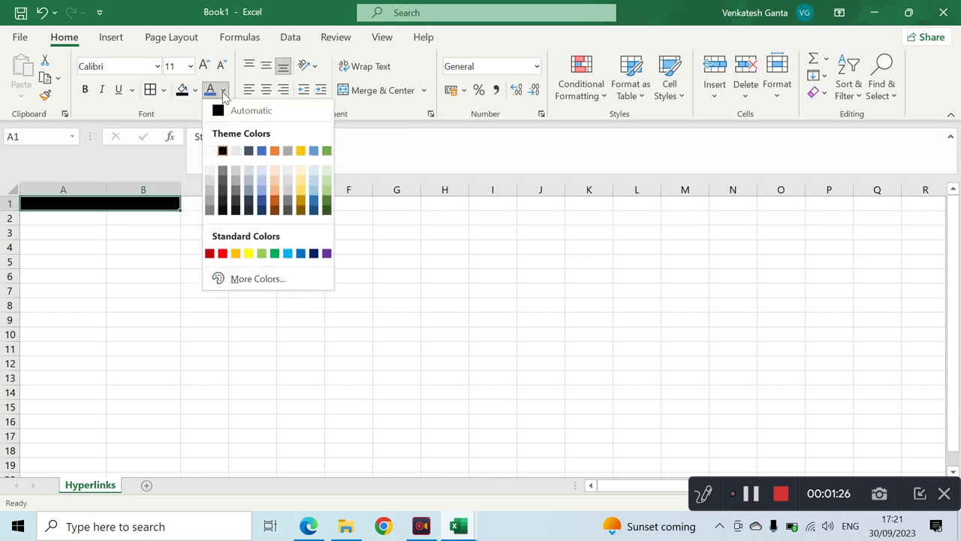
{"action": "left_click", "coordinate": [210, 151]}
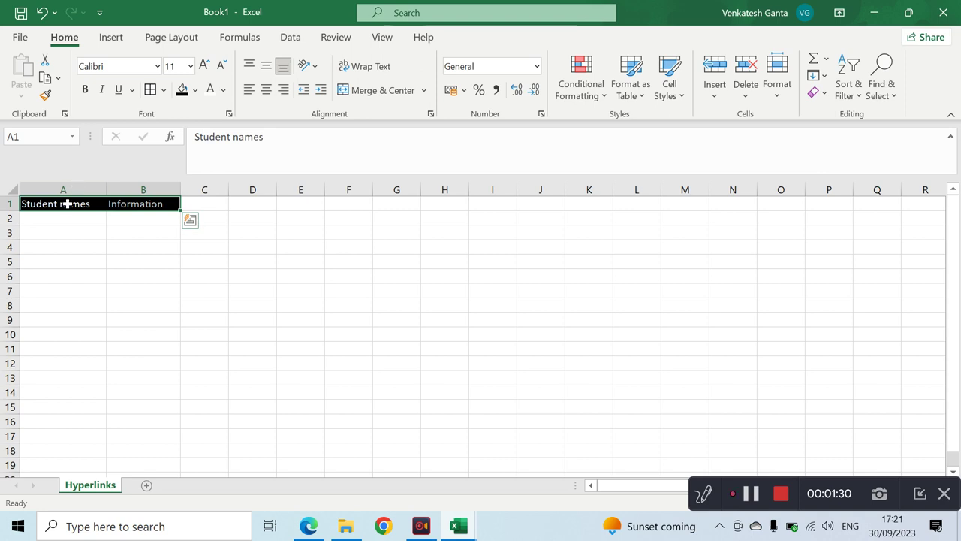
- Make the headers bold and italic and widen column A slightly
{"action": "left_click", "coordinate": [85, 95]}
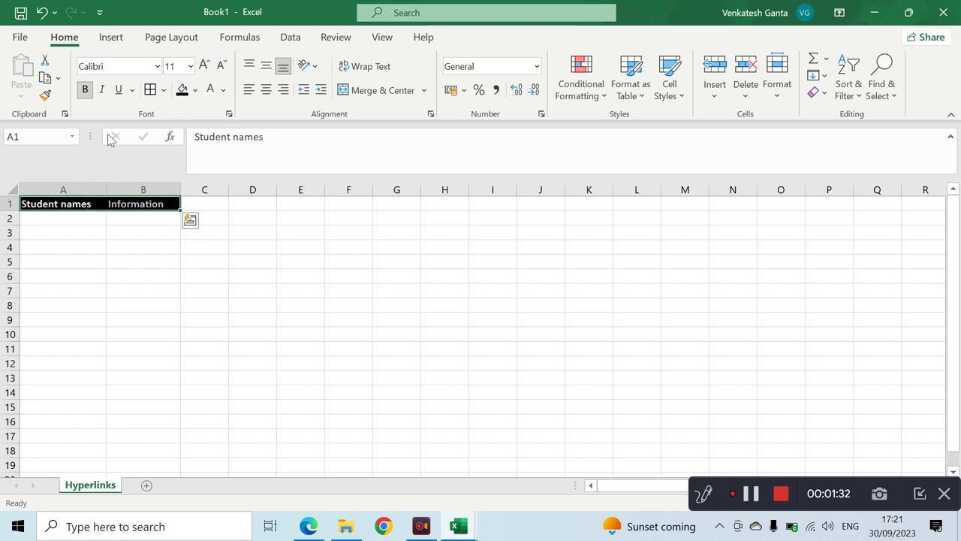
{"action": "left_click", "coordinate": [106, 94]}
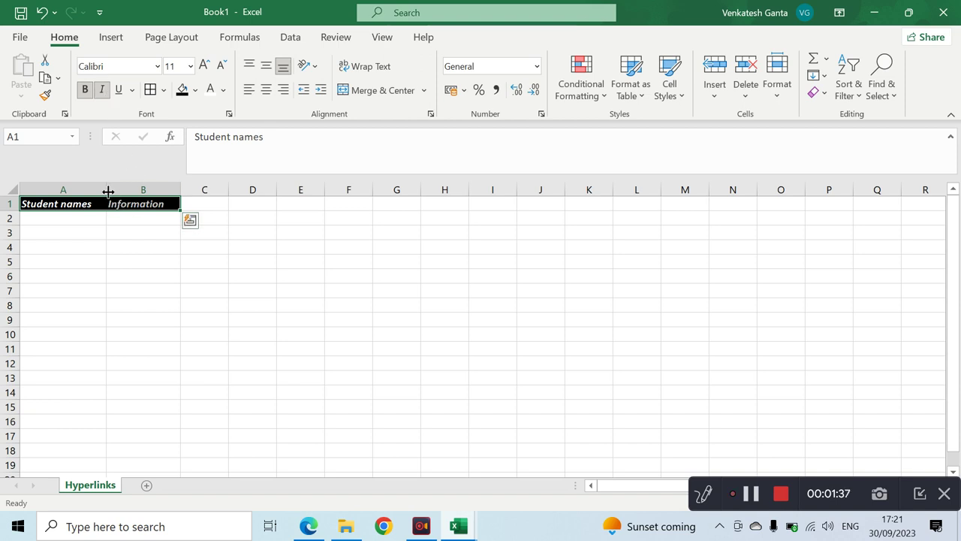
{"action": "left_click_drag", "start_coordinate": [107, 189], "coordinate": [123, 191]}
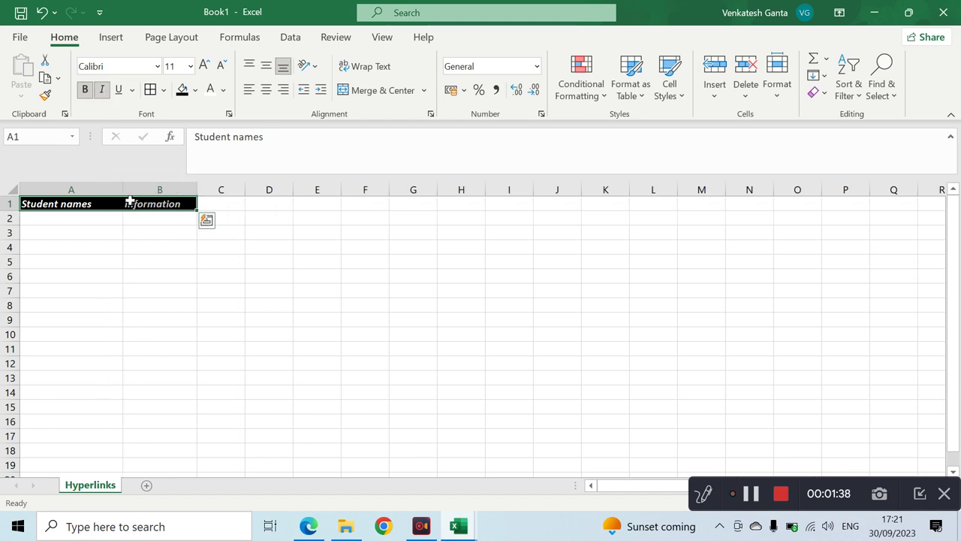
{"action": "left_click", "coordinate": [97, 221]}
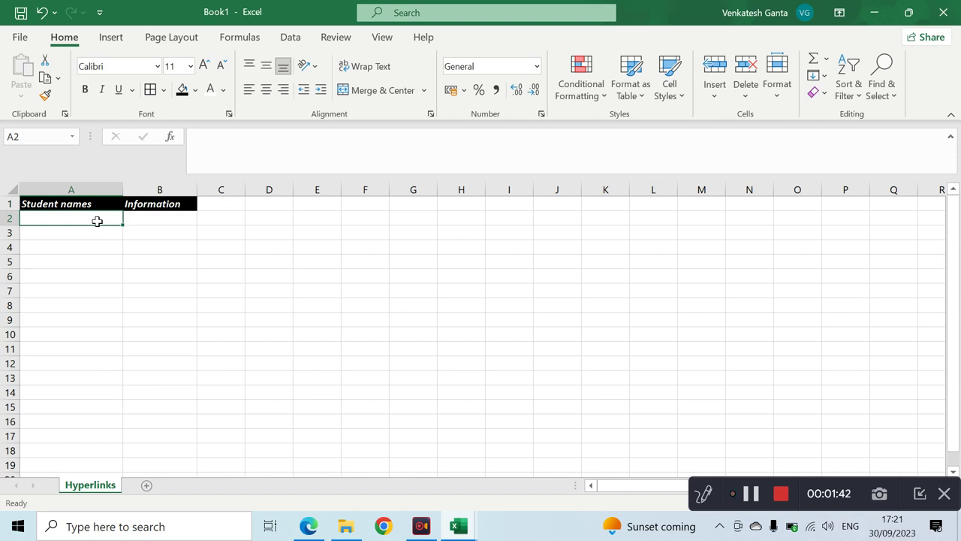
- List the students Ridhi, Suresh, Ramu and Seetha in A2:A5
{"action": "type", "text": "Ridhi"}
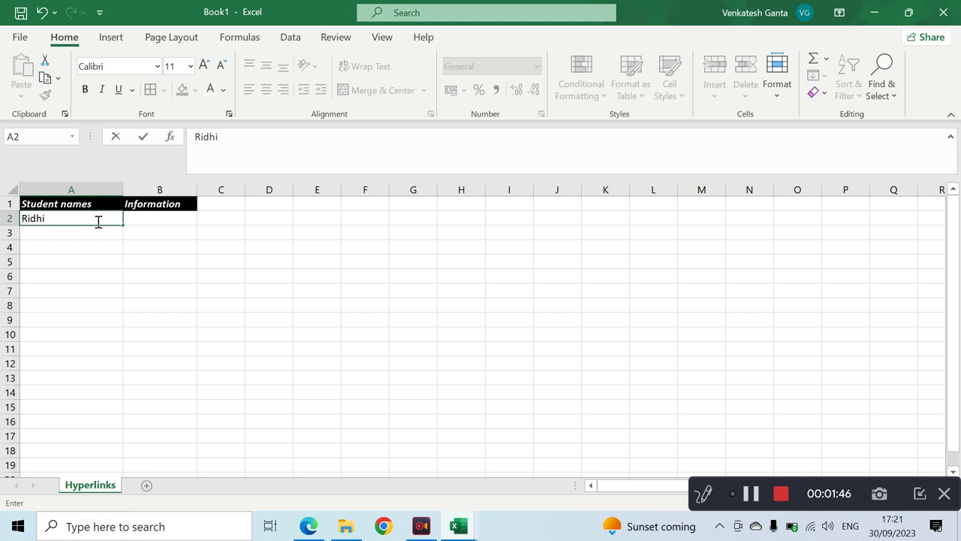
{"action": "key", "text": "Return"}
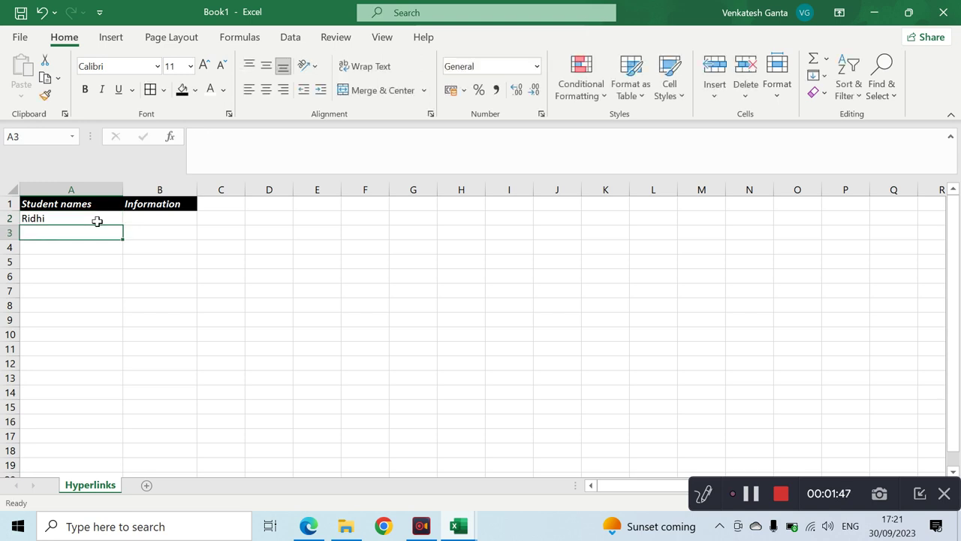
{"action": "type", "text": "Sure"}
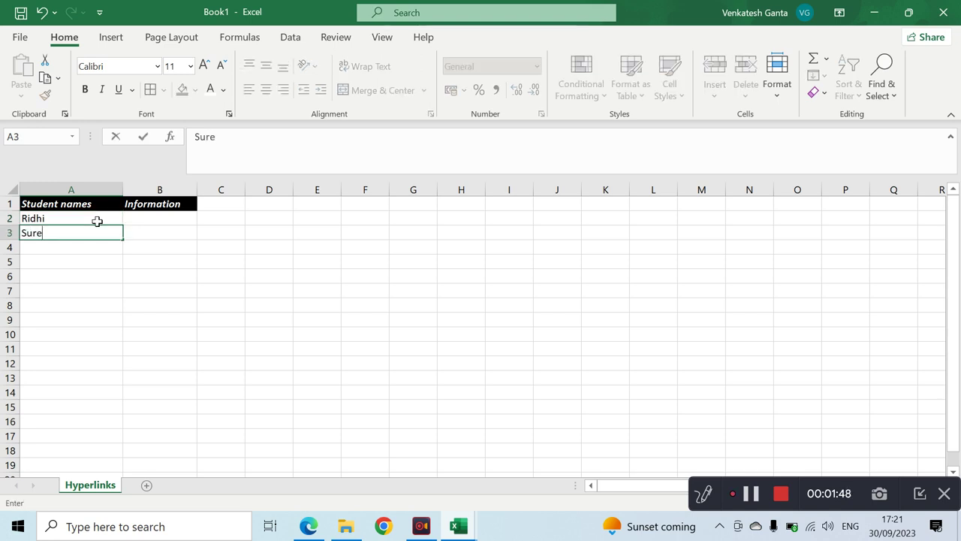
{"action": "type", "text": "sh"}
{"action": "key", "text": "Return"}
{"action": "type", "text": "Ramu"}
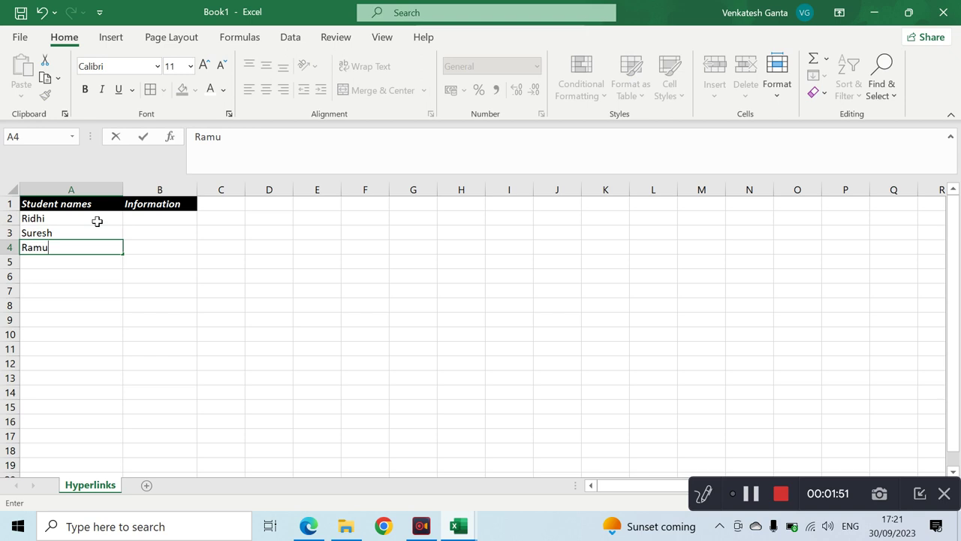
{"action": "key", "text": "Return"}
{"action": "type", "text": "Se"}
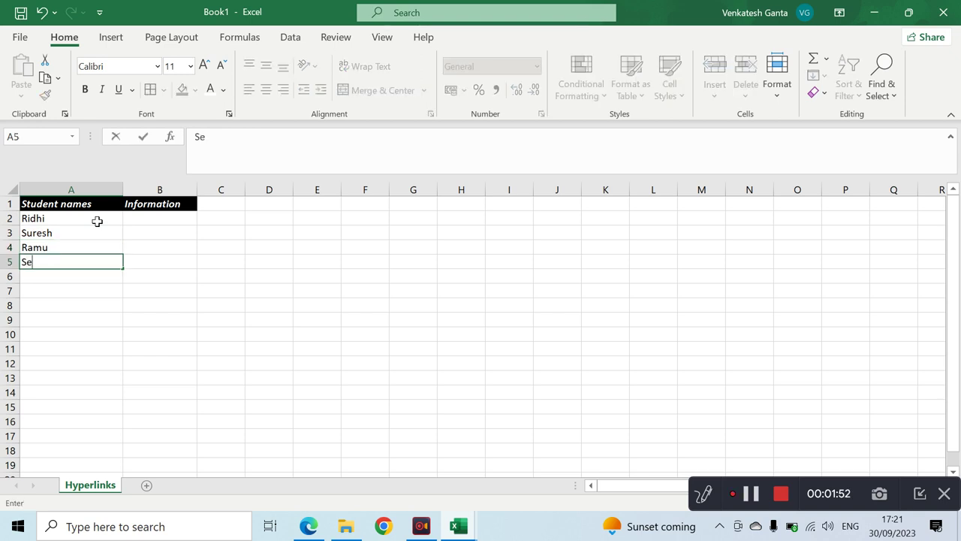
{"action": "type", "text": "etha"}
{"action": "key", "text": "Return"}
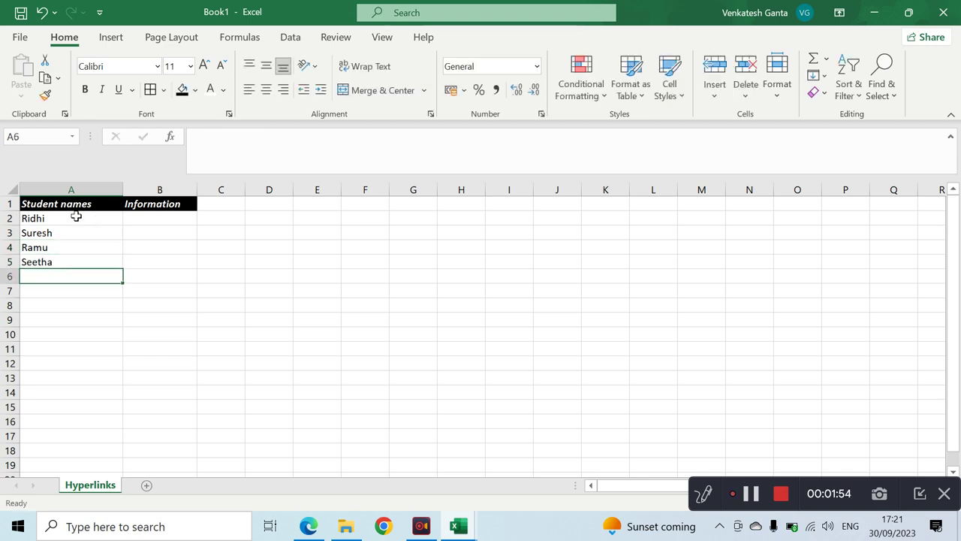
- Enter 'Details' in B2 and fill it down through B5
{"action": "left_click", "coordinate": [146, 218]}
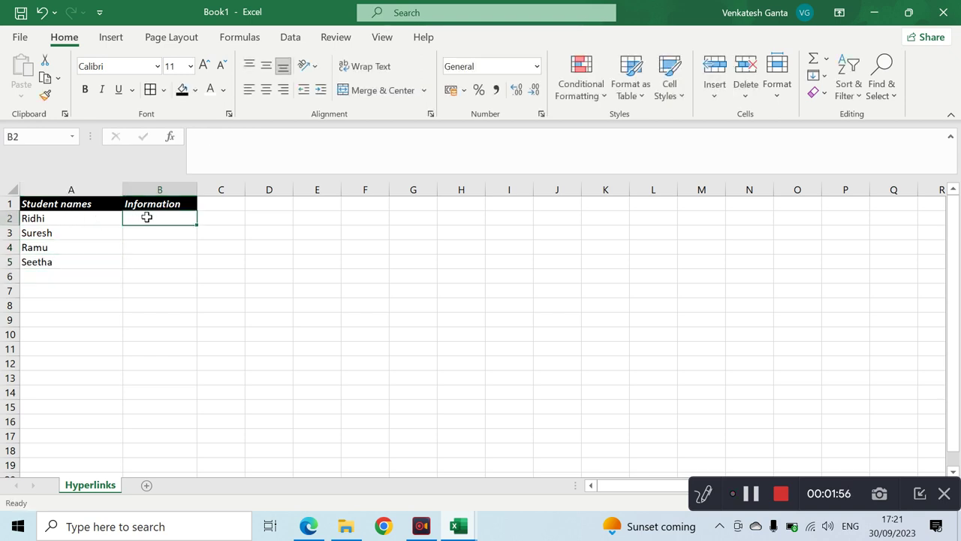
{"action": "type", "text": "Detai"}
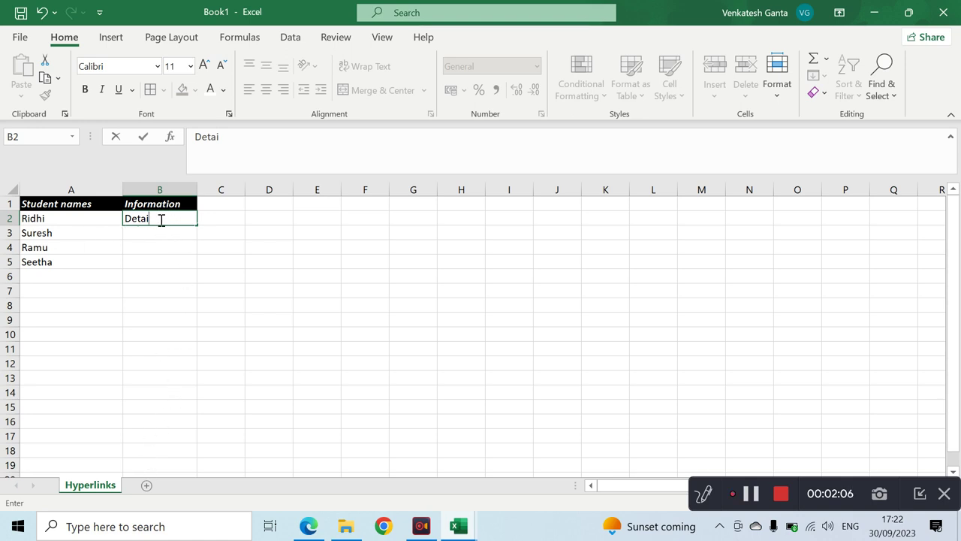
{"action": "type", "text": "ls"}
{"action": "key", "text": "Return"}
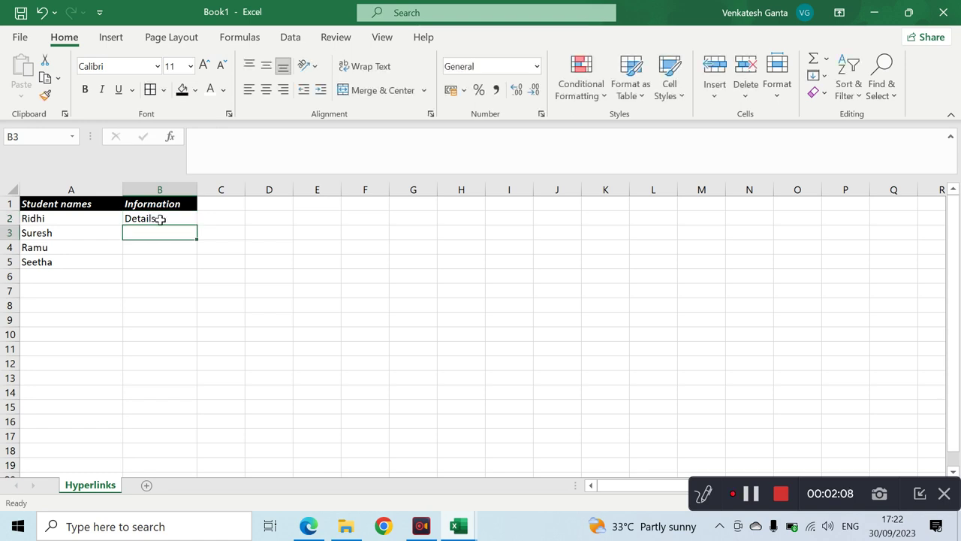
{"action": "left_click", "coordinate": [154, 218]}
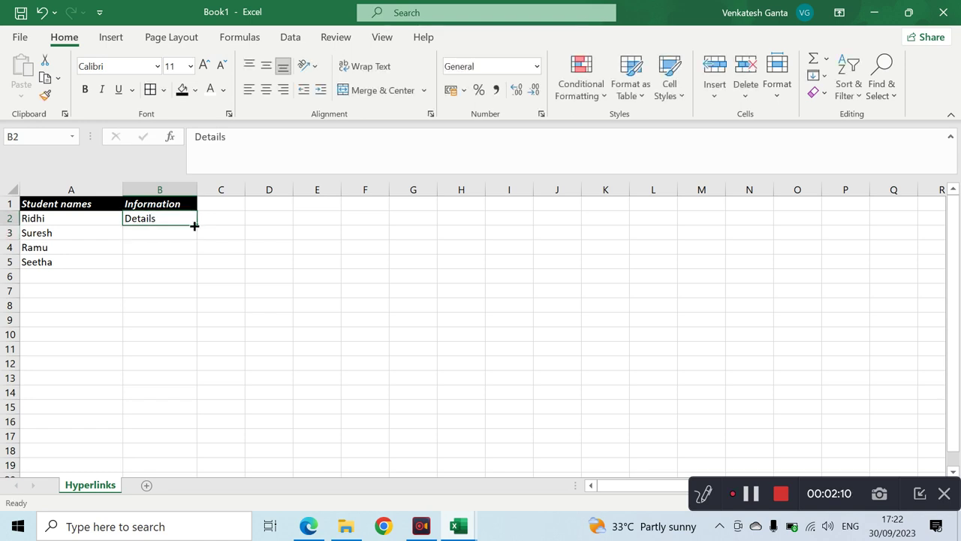
{"action": "left_click_drag", "start_coordinate": [196, 224], "coordinate": [197, 267]}
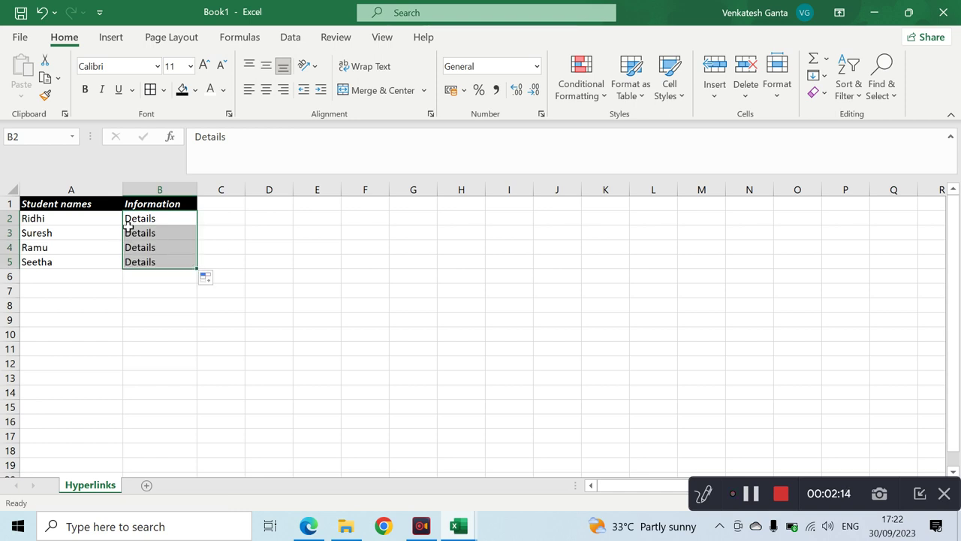
{"action": "left_click", "coordinate": [161, 218]}
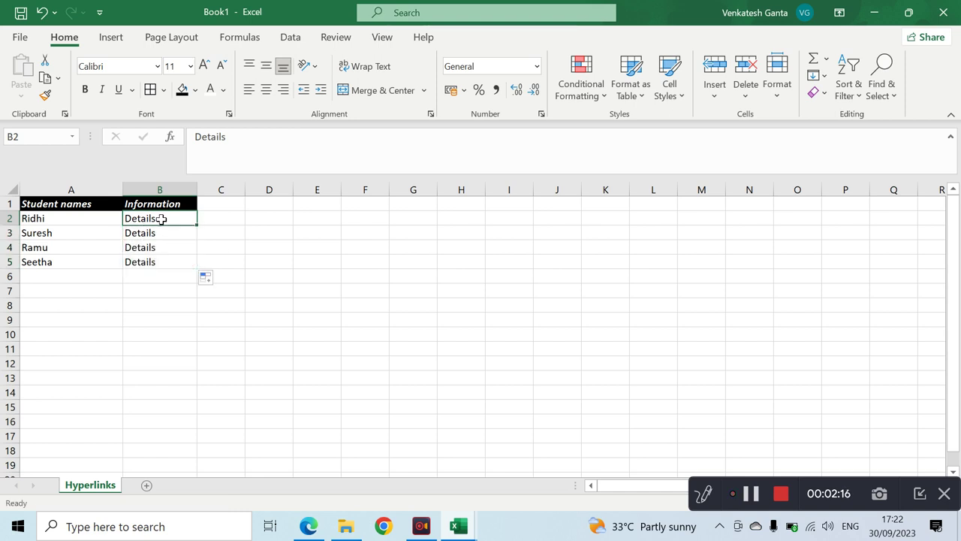
- Copy 'Details' from B2 and paste it into B3:B5
{"action": "left_click", "coordinate": [150, 234]}
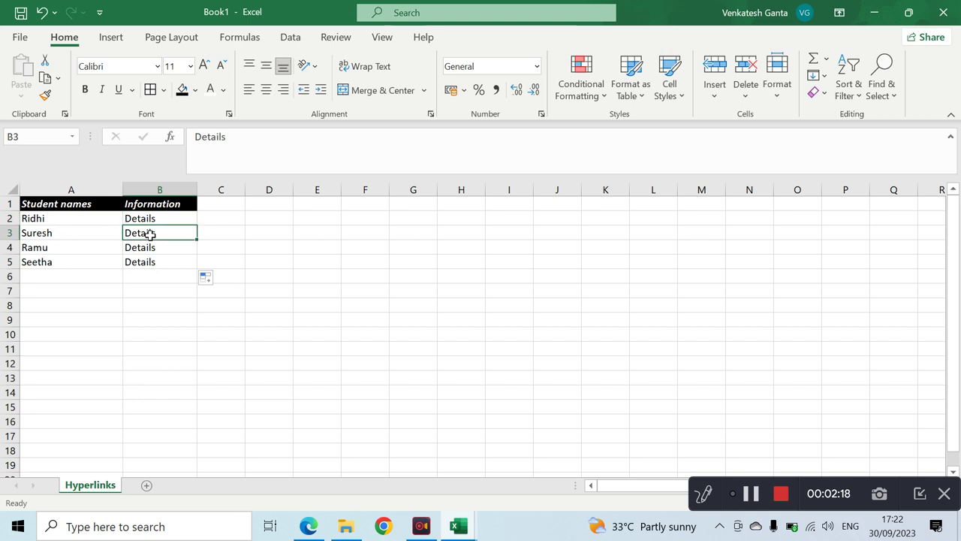
{"action": "left_click", "coordinate": [167, 220]}
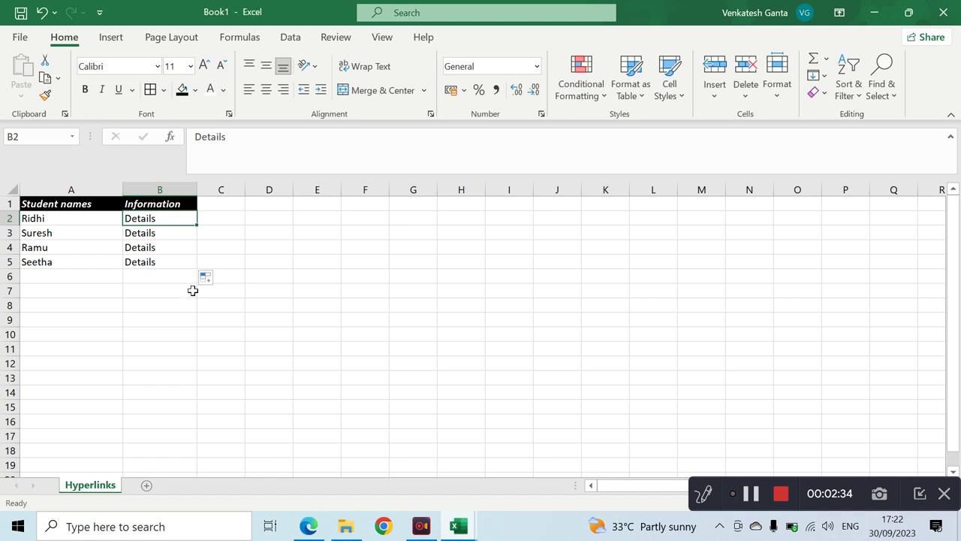
{"action": "left_click", "coordinate": [221, 219]}
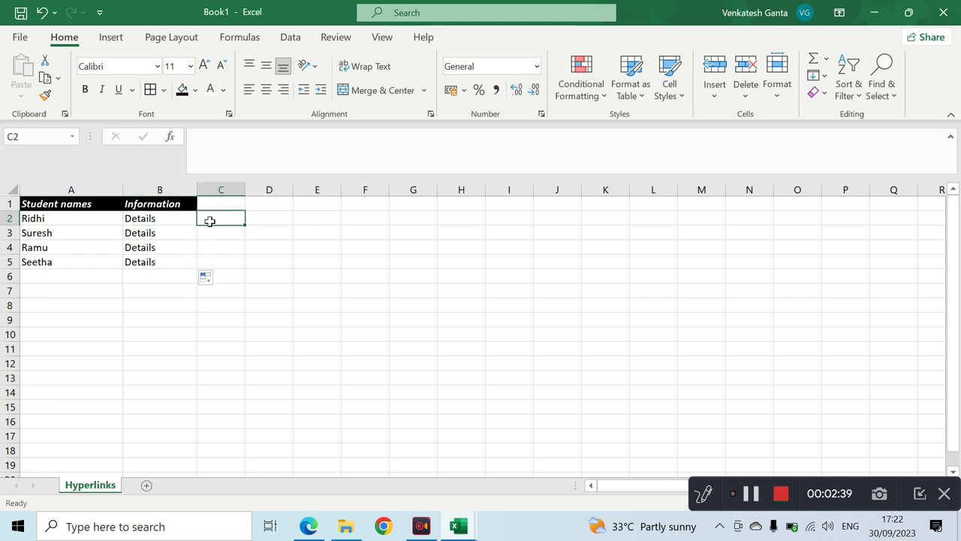
{"action": "left_click", "coordinate": [155, 218]}
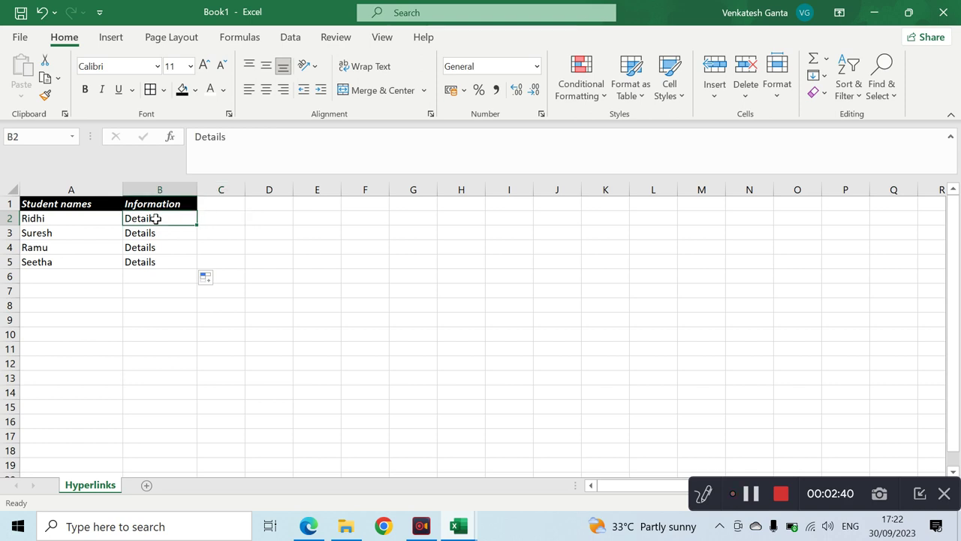
{"action": "key", "text": "ctrl+c"}
{"action": "left_click_drag", "start_coordinate": [154, 231], "coordinate": [155, 260]}
{"action": "key", "text": "ctrl+v"}
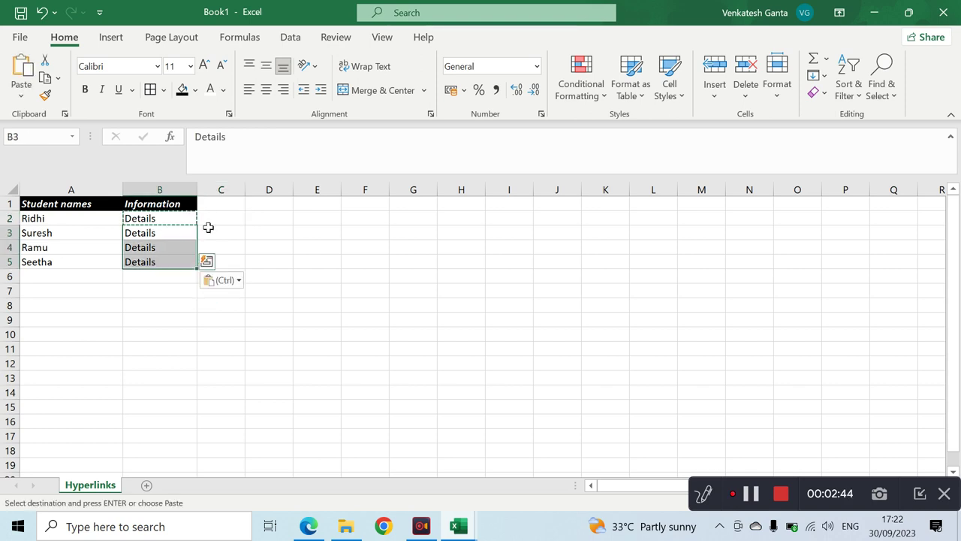
{"action": "left_click", "coordinate": [220, 232]}
{"action": "left_click", "coordinate": [270, 229]}
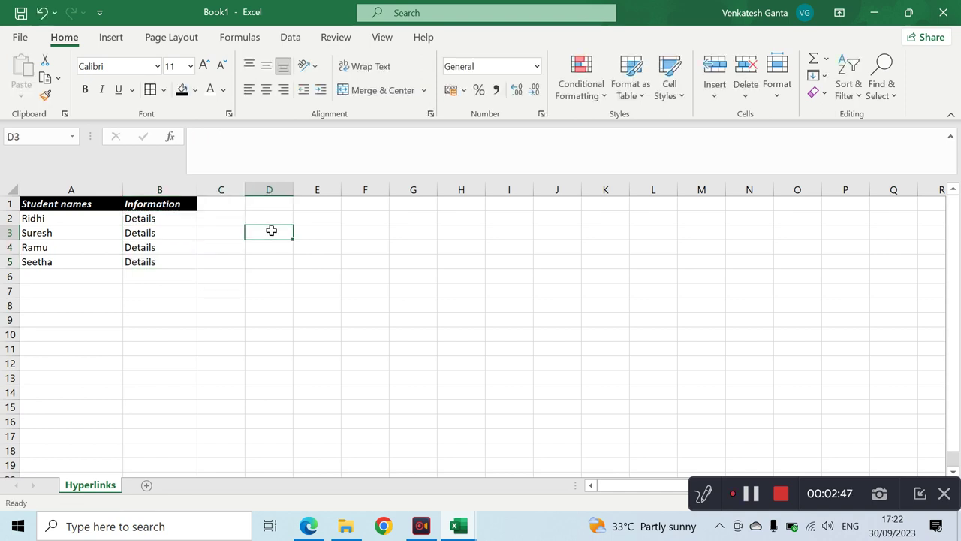
- Copy the first student's name from A2 and add a new blank sheet
{"action": "left_click", "coordinate": [65, 219]}
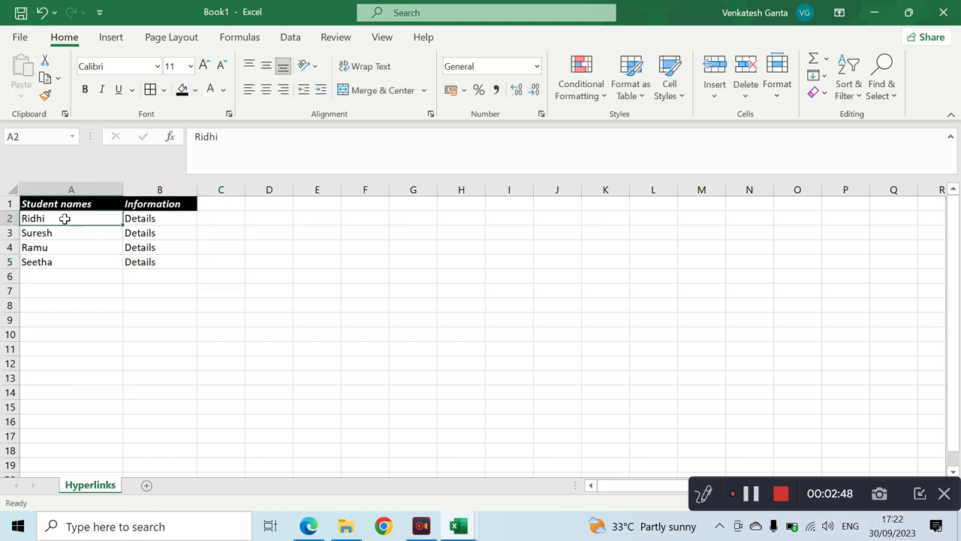
{"action": "key", "text": "ctrl+c"}
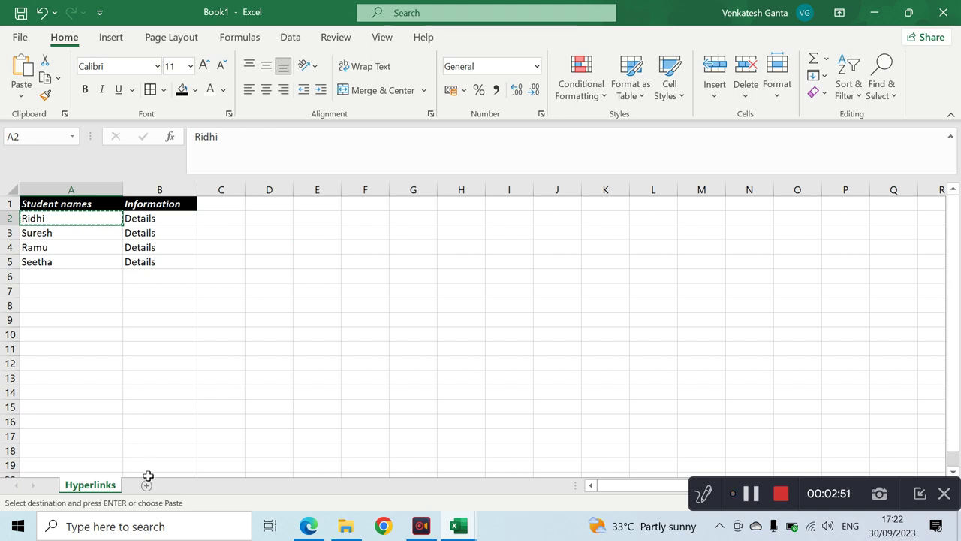
{"action": "left_click", "coordinate": [148, 485]}
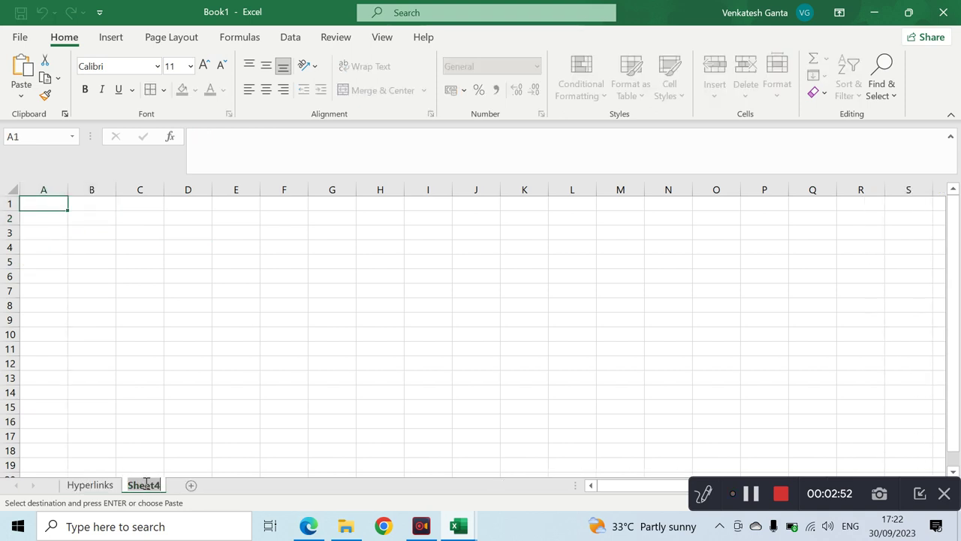
- Name the new sheet Ridhi and add Subject and Marks headers in A1:B1
{"action": "key", "text": "ctrl+v"}
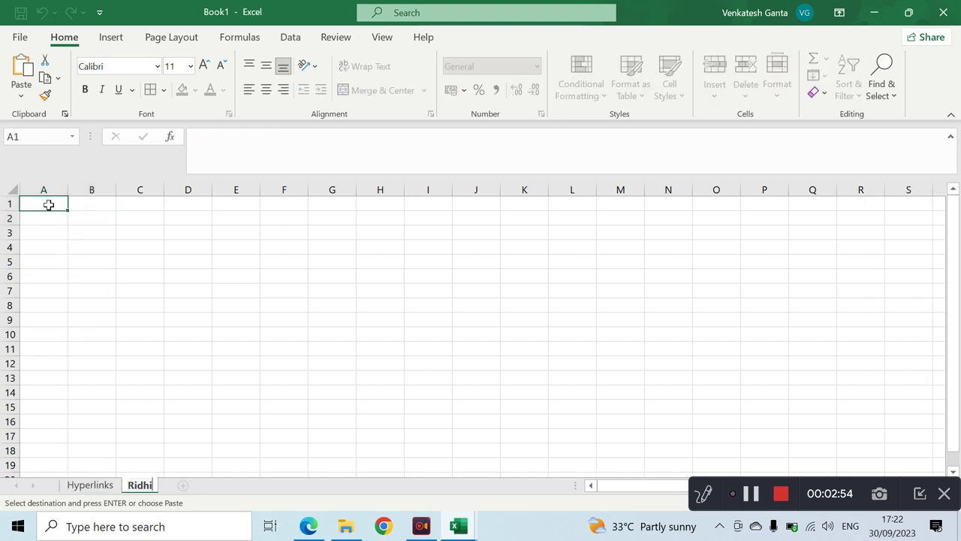
{"action": "left_click", "coordinate": [47, 205]}
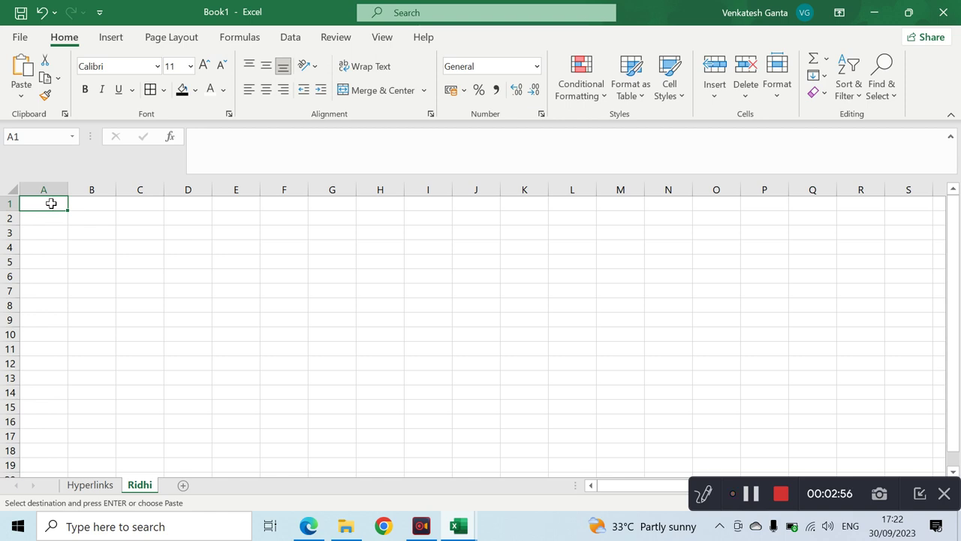
{"action": "type", "text": "Sy"}
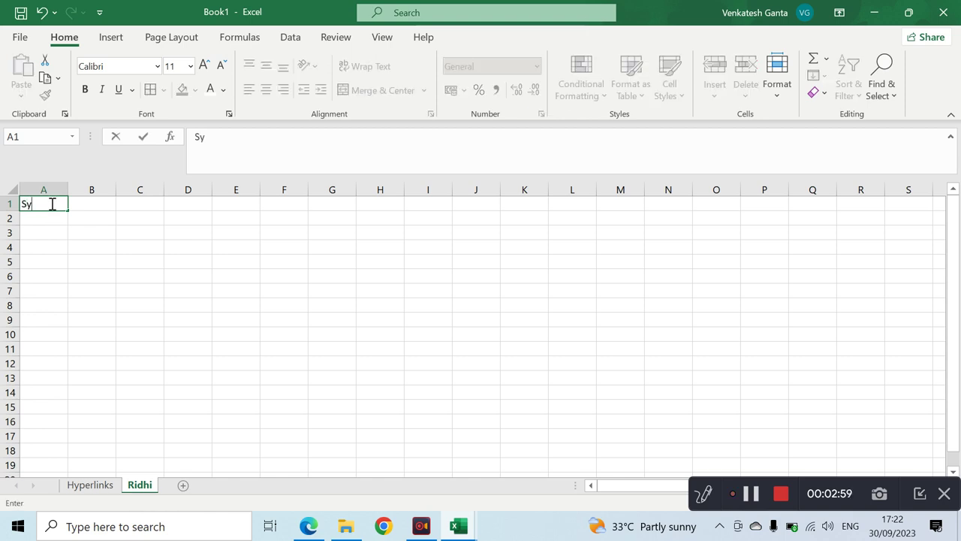
{"action": "type", "text": "bject"}
{"action": "key", "text": "Return"}
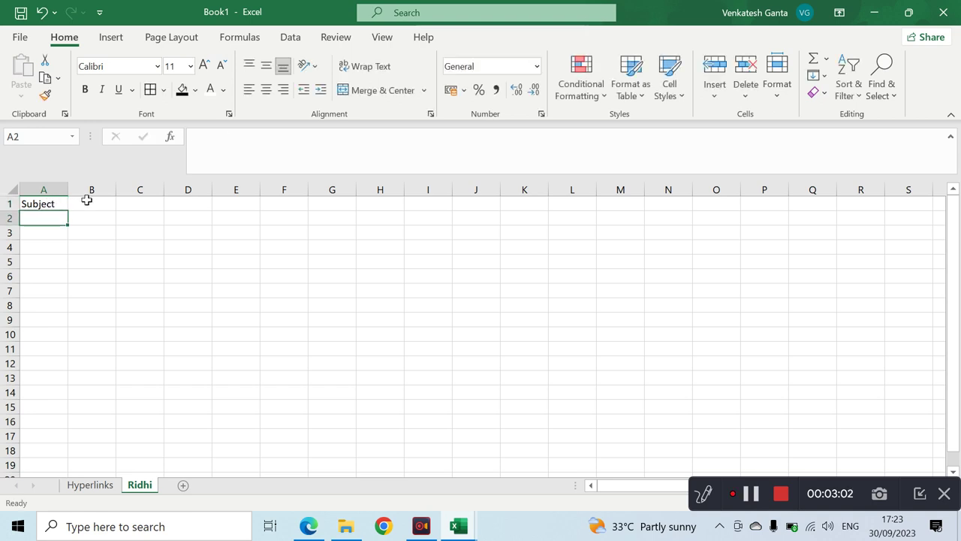
{"action": "left_click", "coordinate": [87, 200]}
{"action": "type", "text": "Mar"}
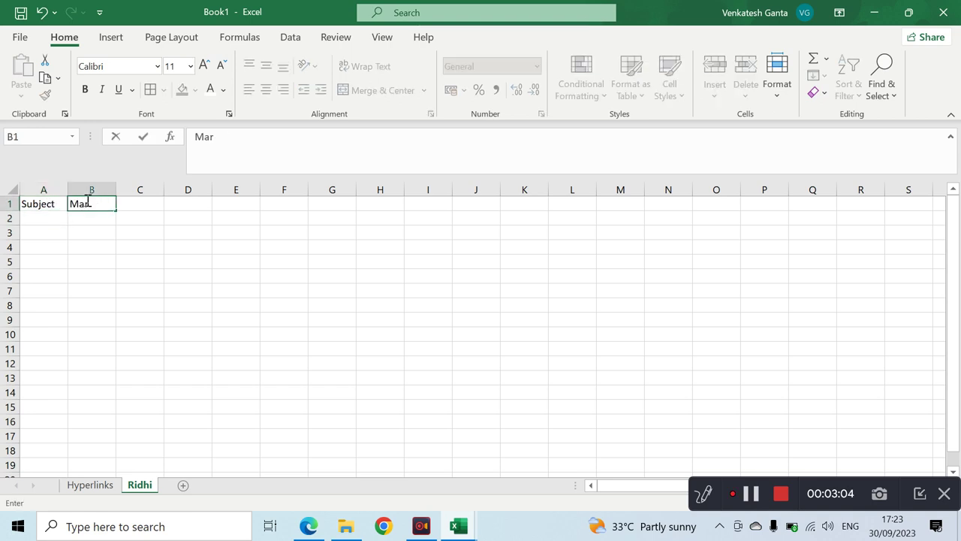
{"action": "type", "text": "ks"}
{"action": "key", "text": "Return"}
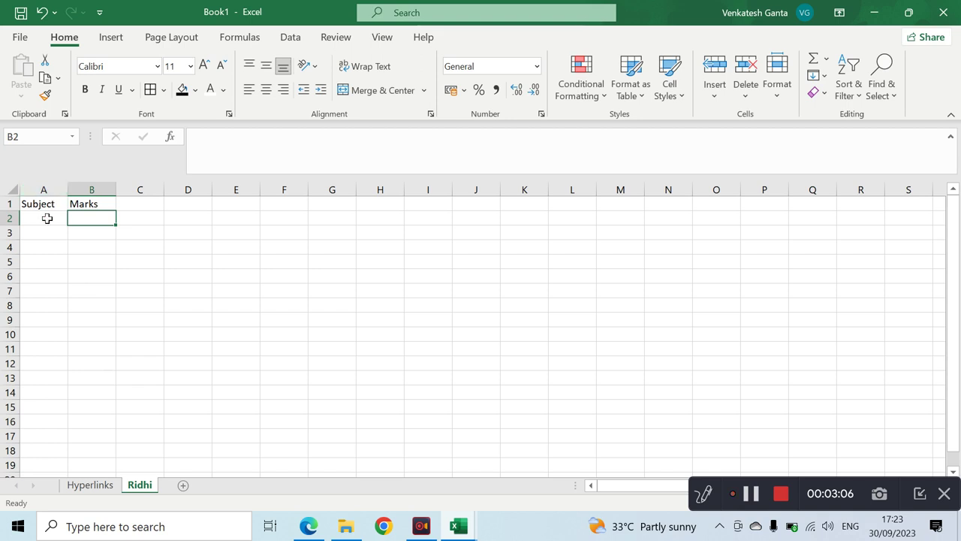
- List the subjects Maths, Science and Telugu in A2:A4
{"action": "left_click", "coordinate": [46, 218]}
{"action": "type", "text": "Maths"}
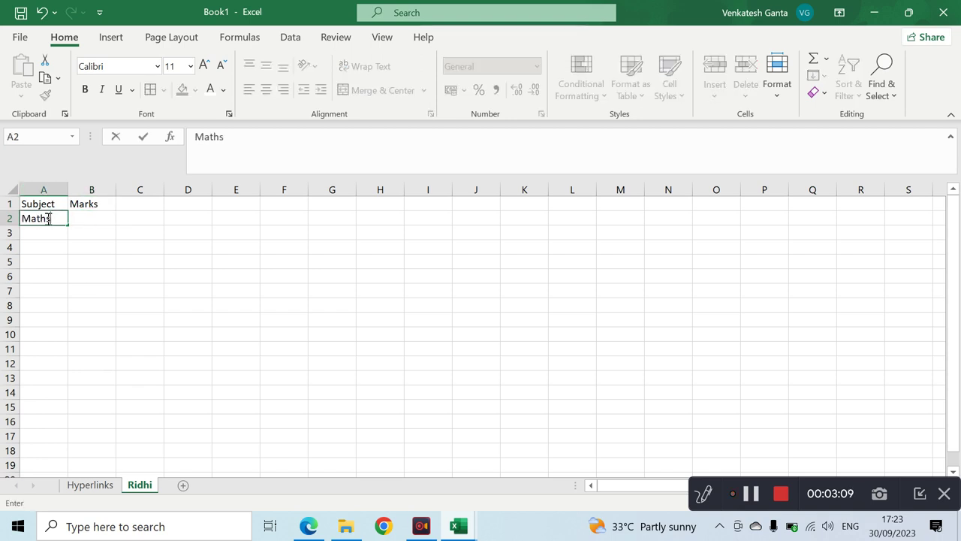
{"action": "key", "text": "Return"}
{"action": "type", "text": "Sc"}
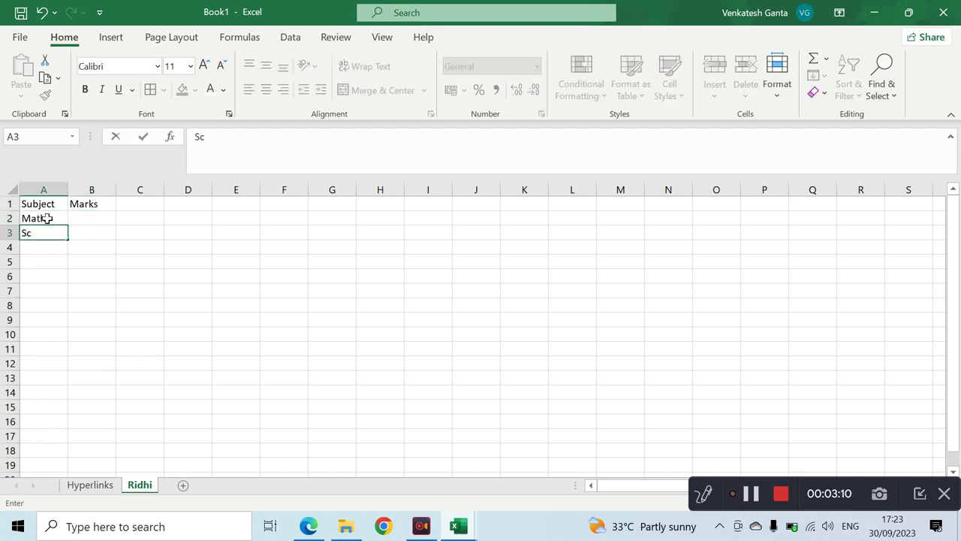
{"action": "type", "text": "ience"}
{"action": "key", "text": "Return"}
{"action": "type", "text": "T"}
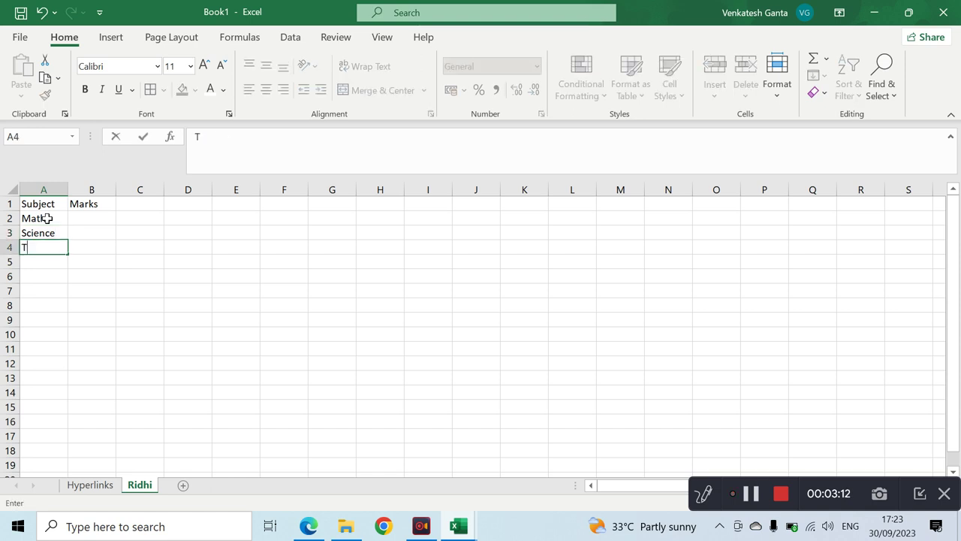
{"action": "type", "text": "elugu"}
{"action": "key", "text": "Return"}
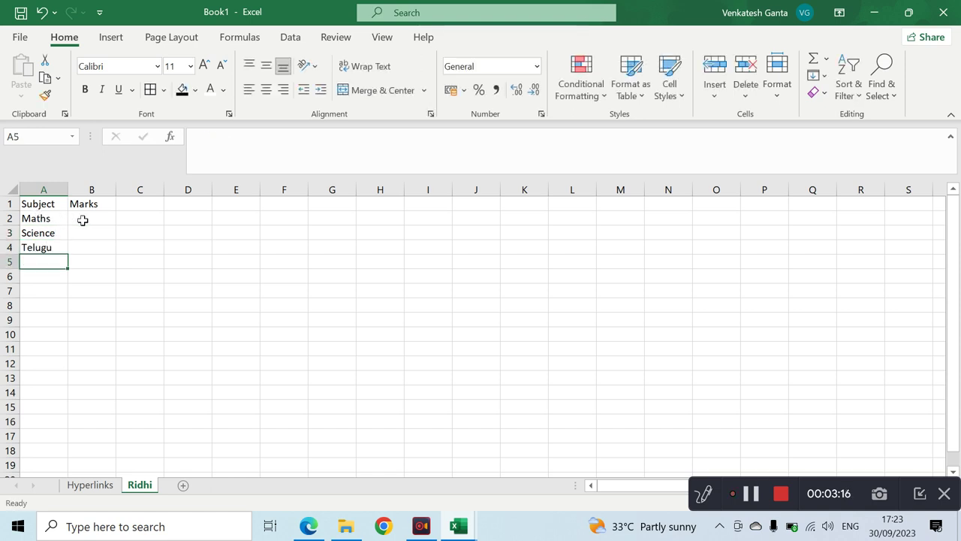
- Enter the marks 90, 80 and 95 in B2:B4
{"action": "left_click", "coordinate": [83, 219]}
{"action": "type", "text": "90"}
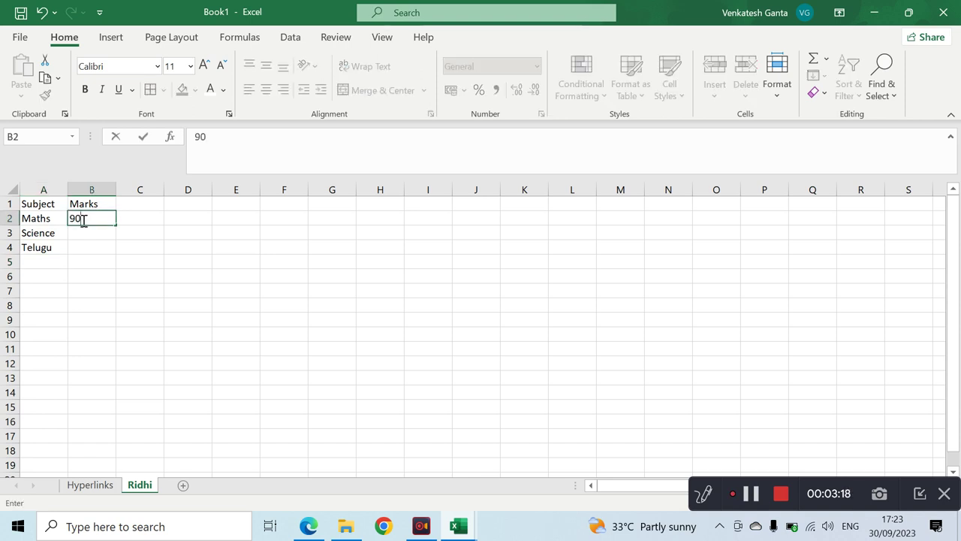
{"action": "key", "text": "Return"}
{"action": "type", "text": "80"}
{"action": "key", "text": "Return"}
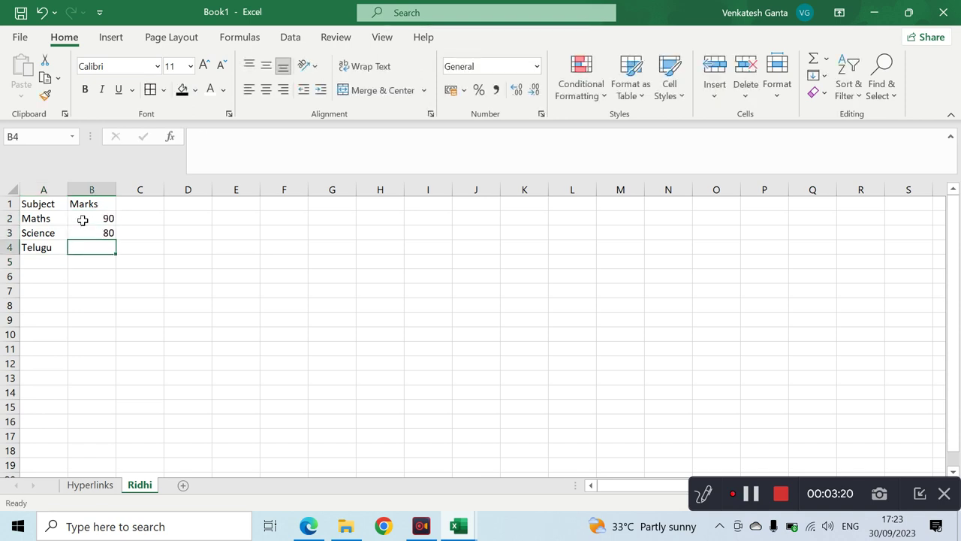
{"action": "type", "text": "95"}
{"action": "key", "text": "Return"}
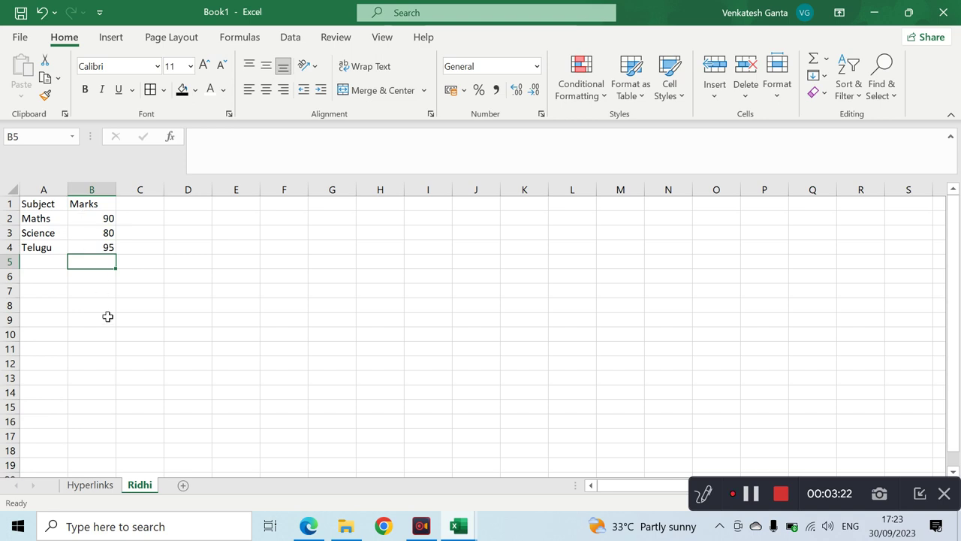
- Hyperlink Ridhi's Details cell B2 to the Ridhi sheet and test the link
{"action": "left_click", "coordinate": [95, 485]}
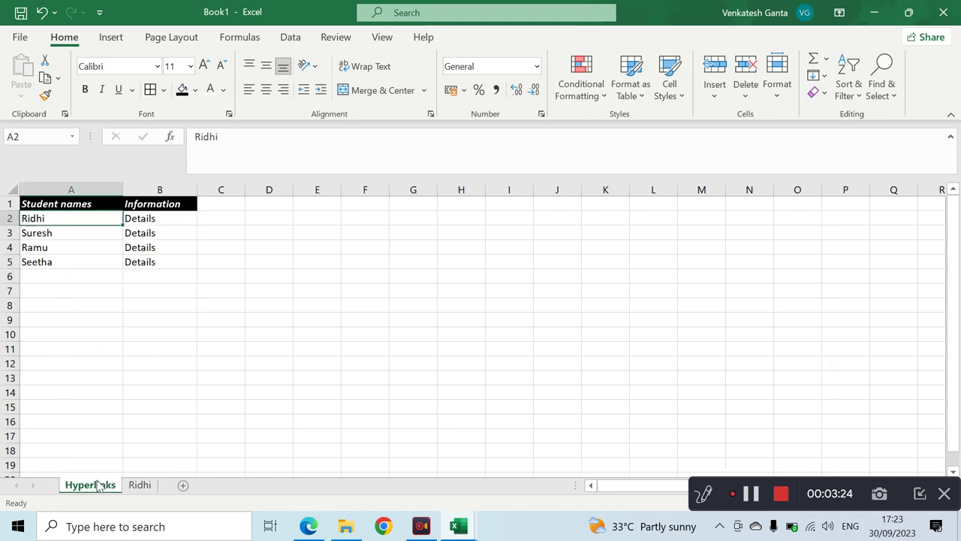
{"action": "left_click", "coordinate": [145, 217]}
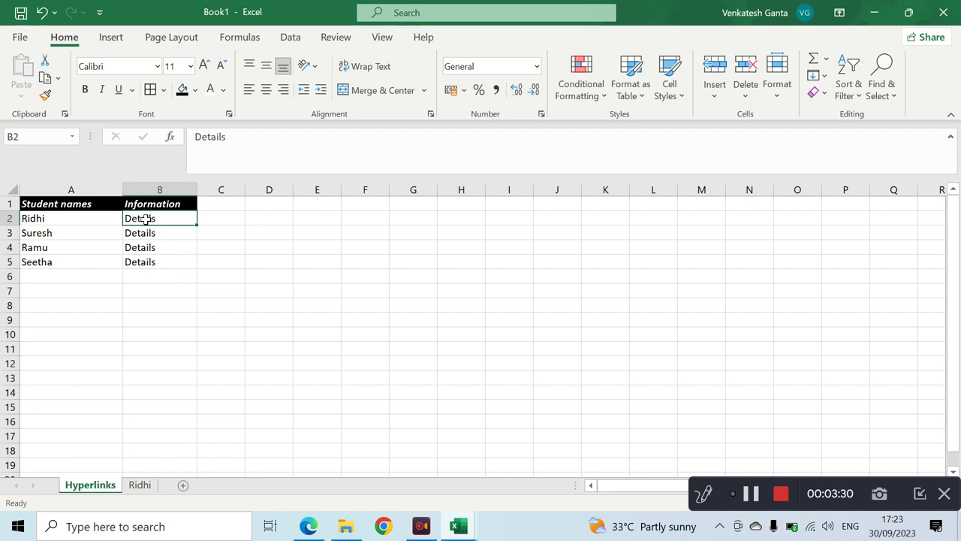
{"action": "right_click", "coordinate": [145, 219]}
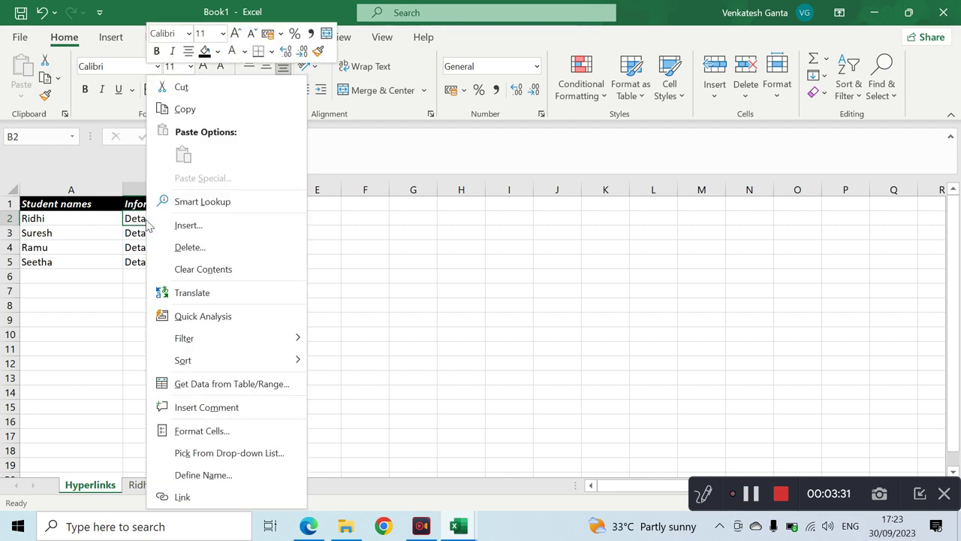
{"action": "left_click", "coordinate": [183, 497]}
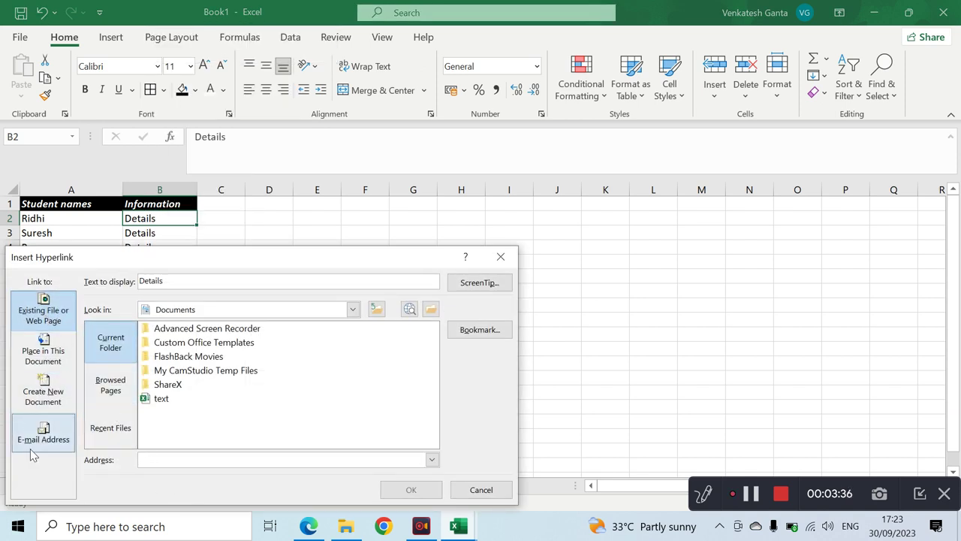
{"action": "left_click", "coordinate": [57, 356]}
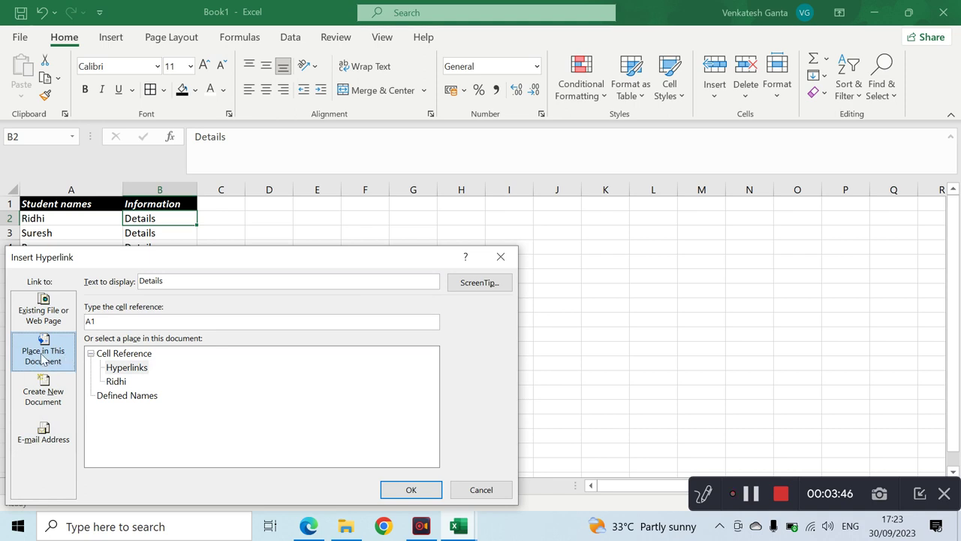
{"action": "left_click", "coordinate": [115, 381]}
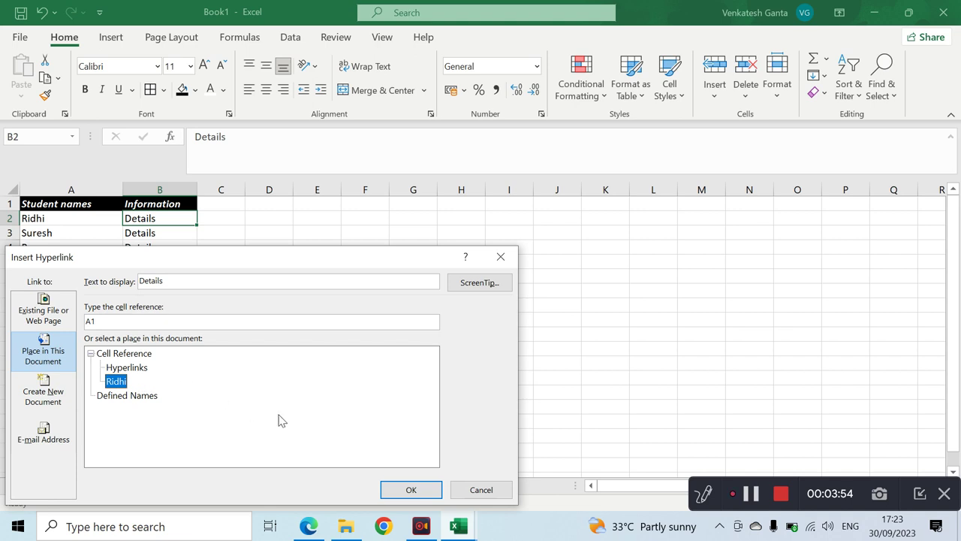
{"action": "left_click", "coordinate": [419, 492]}
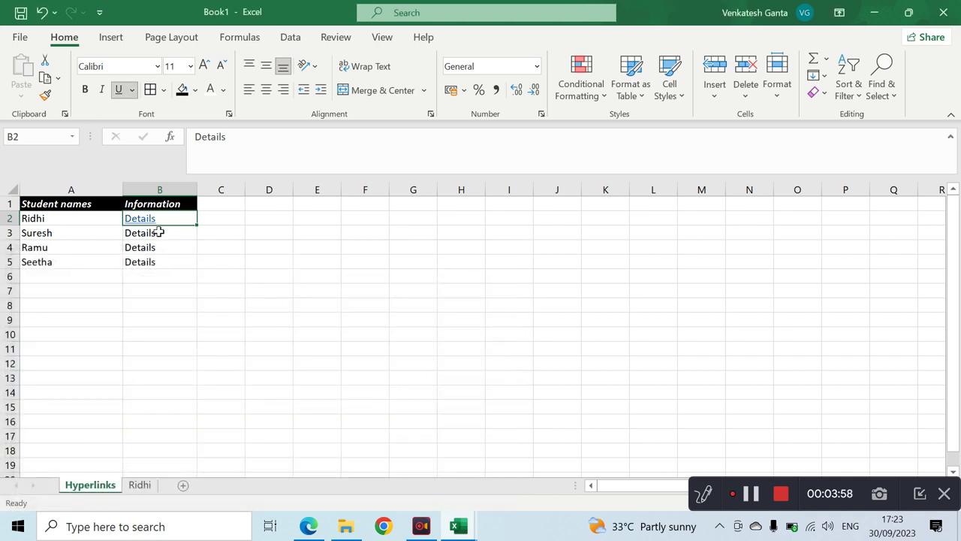
{"action": "left_click", "coordinate": [143, 219]}
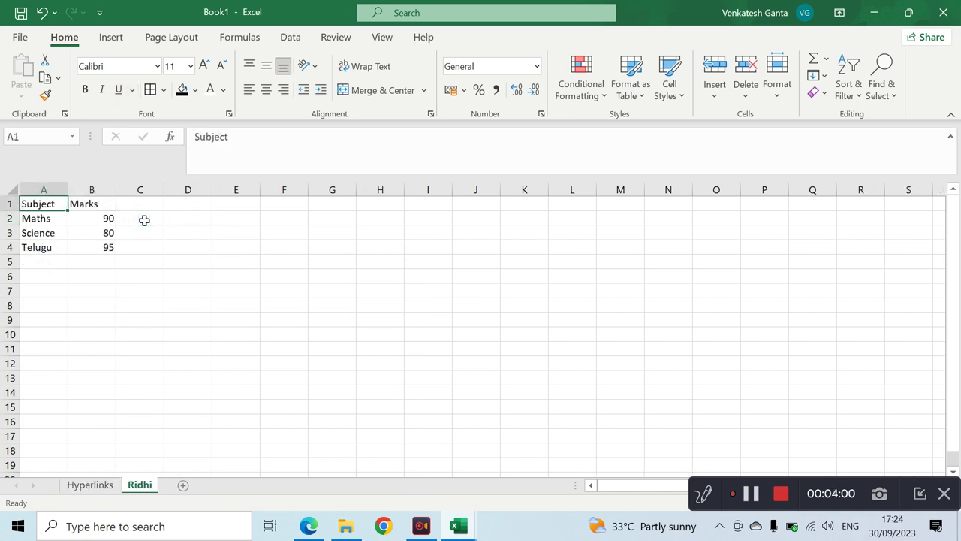
{"action": "left_click", "coordinate": [96, 485]}
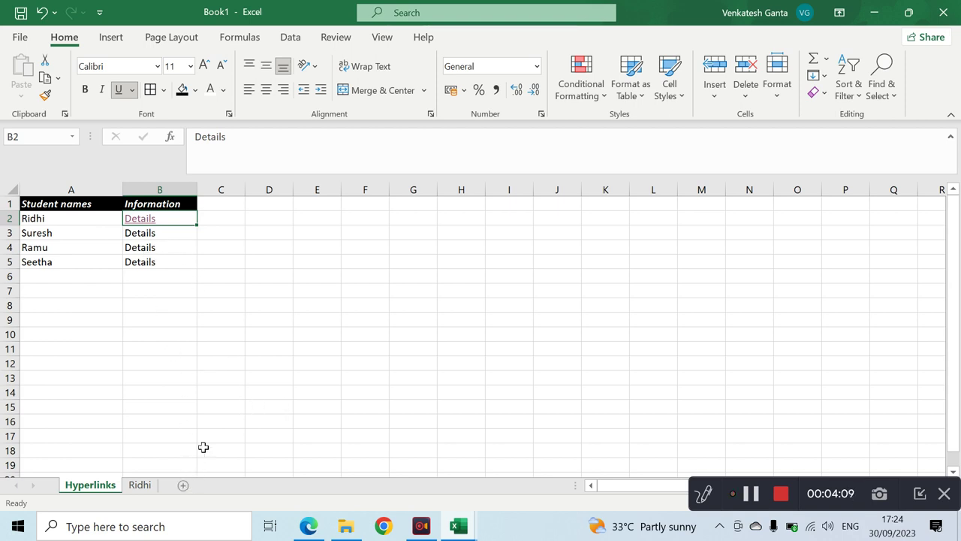
- Copy Ramu's name and add a new Sheet5 placed after the Ridhi sheet
{"action": "left_click", "coordinate": [95, 246]}
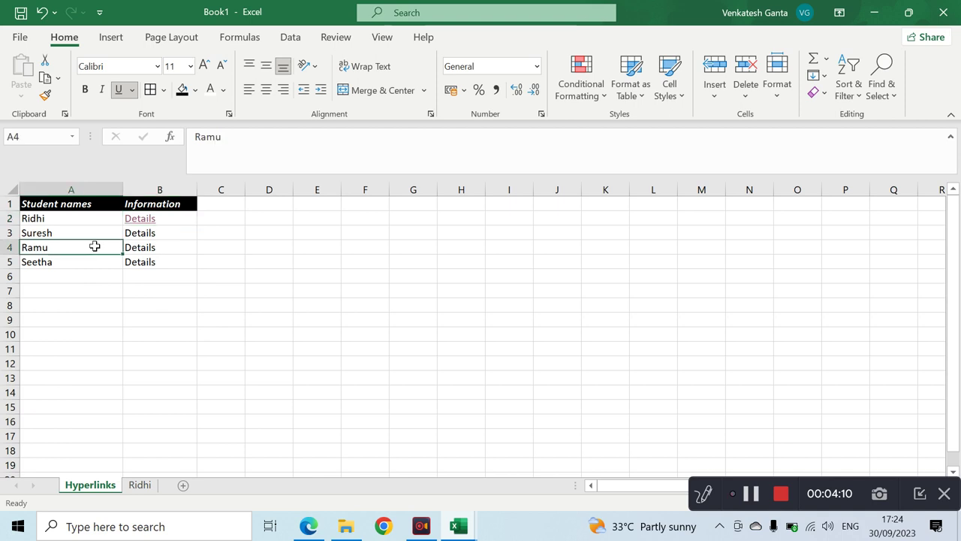
{"action": "key", "text": "ctrl+c"}
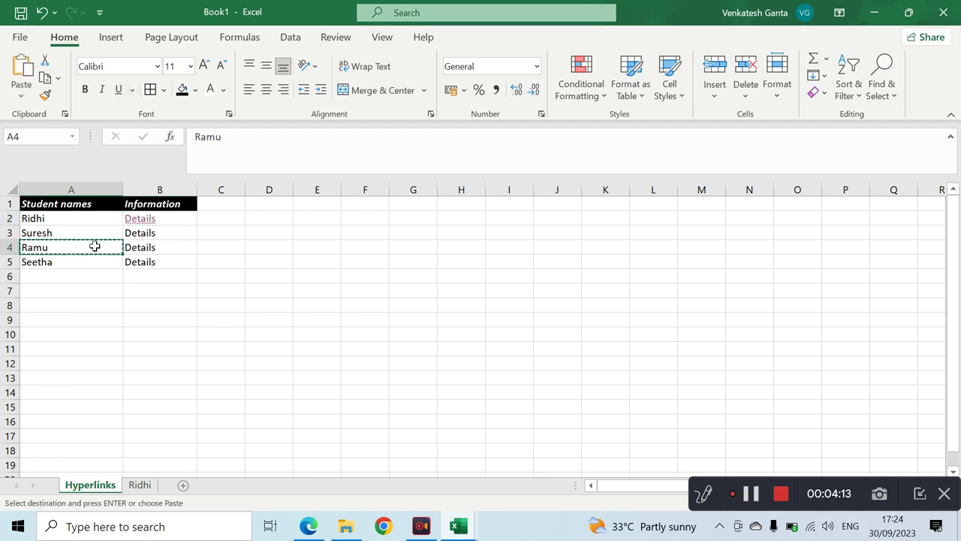
{"action": "left_click", "coordinate": [184, 485]}
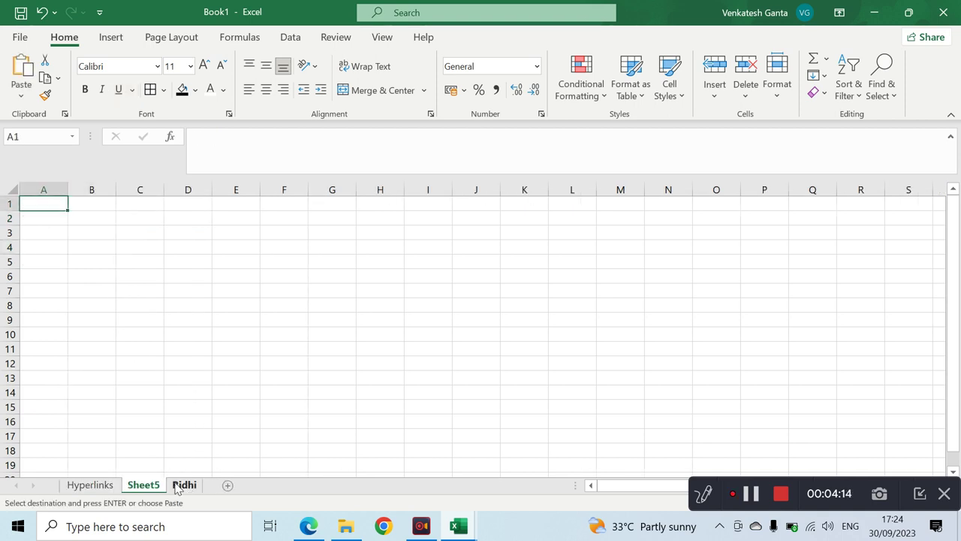
{"action": "left_click", "coordinate": [184, 485]}
{"action": "left_click_drag", "start_coordinate": [138, 486], "coordinate": [136, 487]}
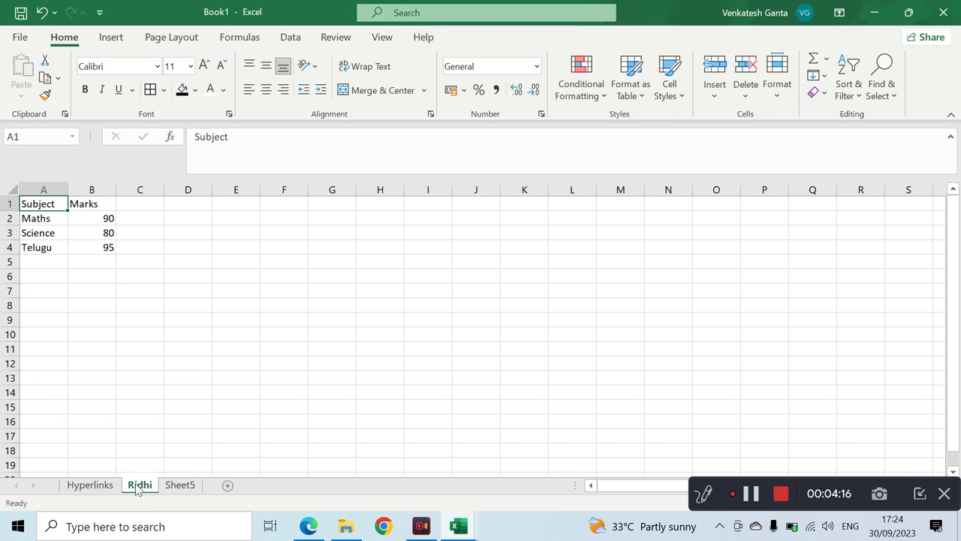
{"action": "left_click", "coordinate": [178, 487]}
{"action": "double_click", "coordinate": [179, 486]}
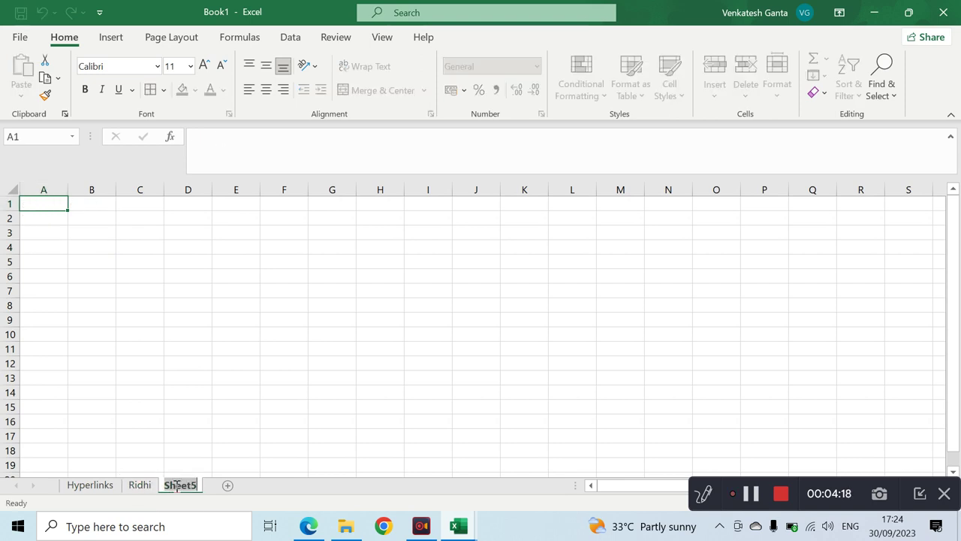
{"action": "key", "text": "Return"}
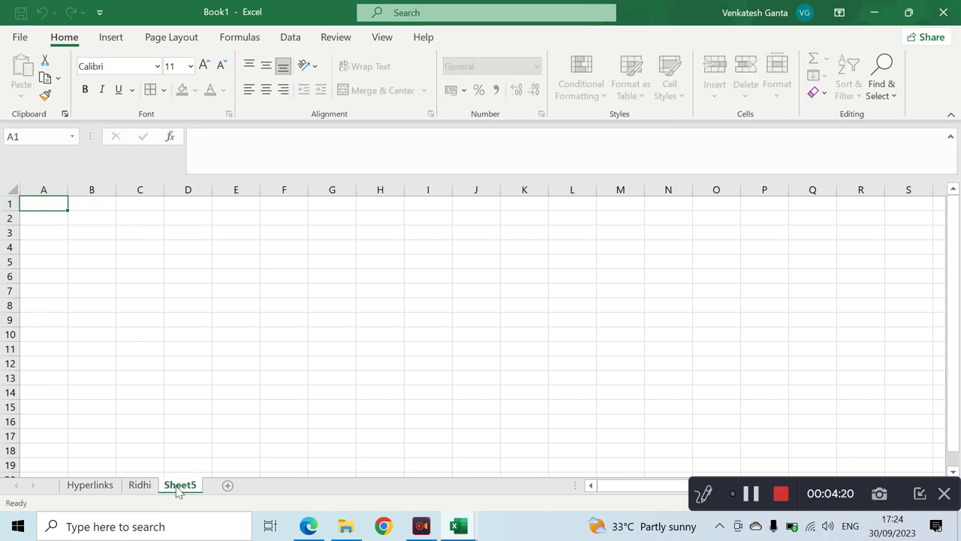
- Copy Ridhi's Subject and Marks table A1:B4 into Sheet5, then return to Hyperlinks
{"action": "left_click", "coordinate": [139, 485]}
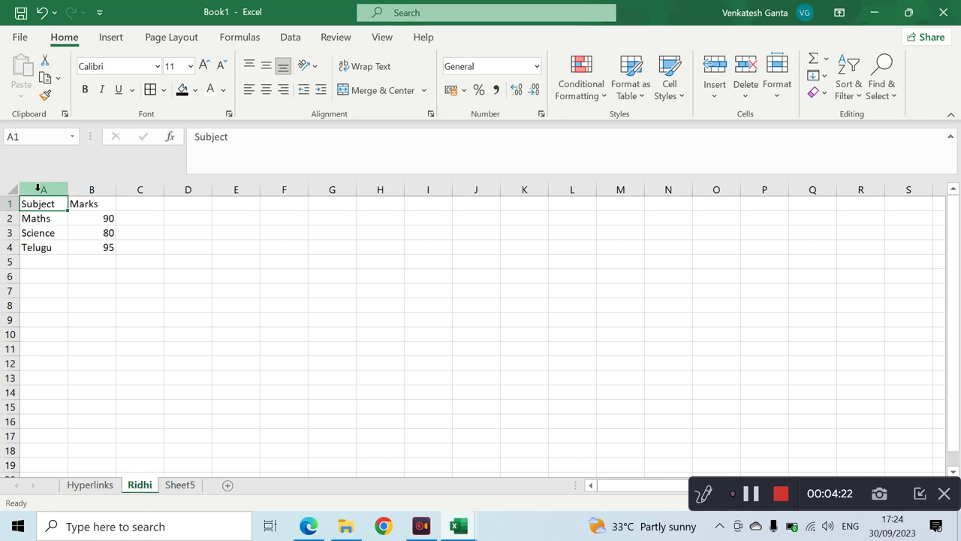
{"action": "left_click_drag", "start_coordinate": [30, 205], "coordinate": [94, 248]}
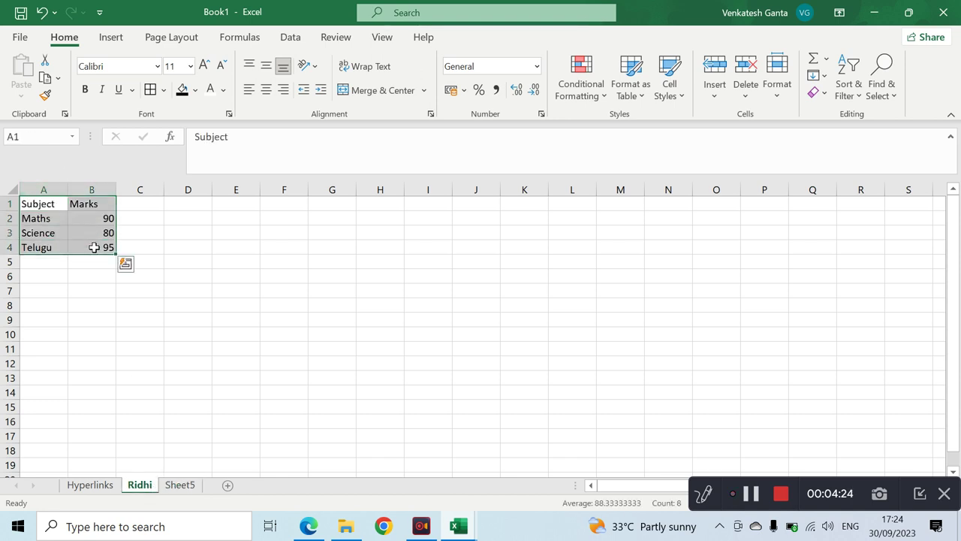
{"action": "key", "text": "ctrl+c"}
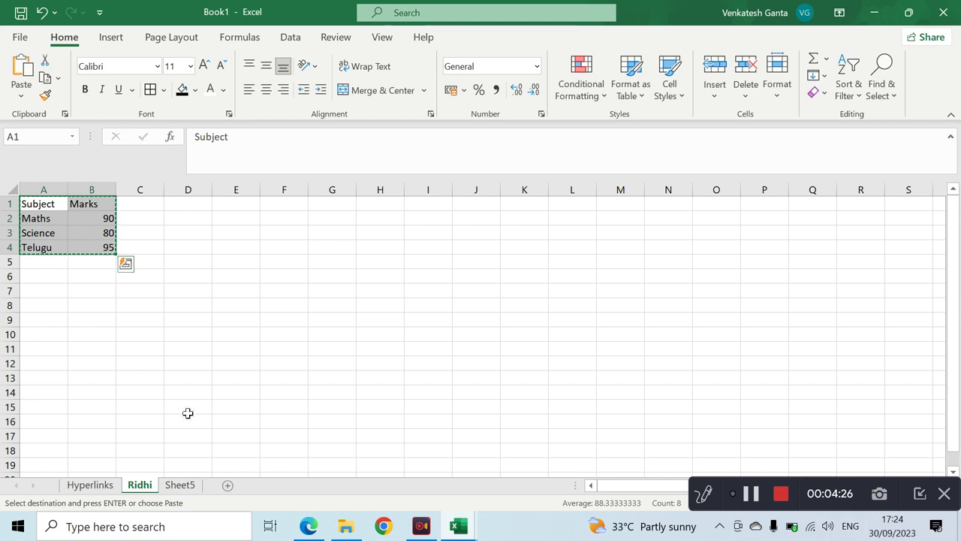
{"action": "left_click", "coordinate": [180, 485]}
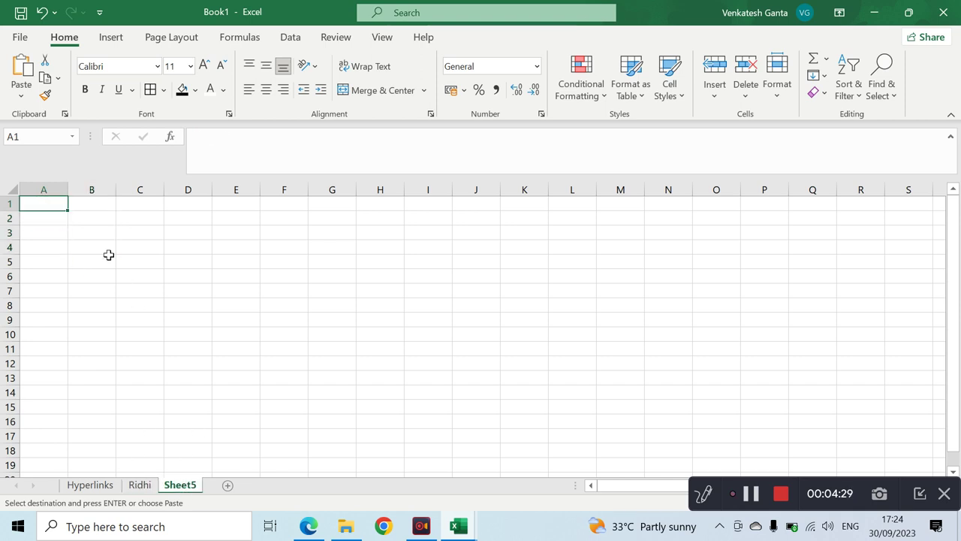
{"action": "key", "text": "ctrl+v"}
{"action": "left_click", "coordinate": [98, 485]}
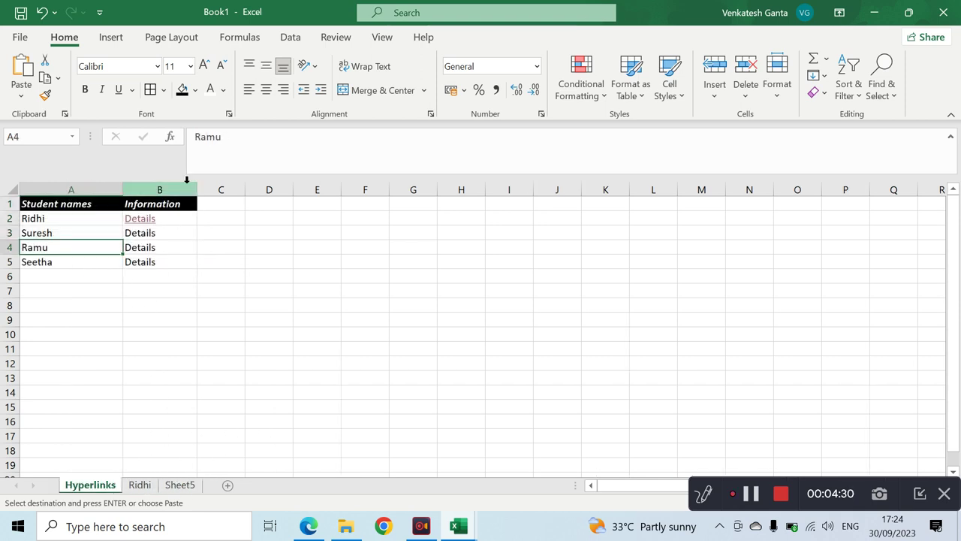
{"action": "left_click", "coordinate": [148, 246]}
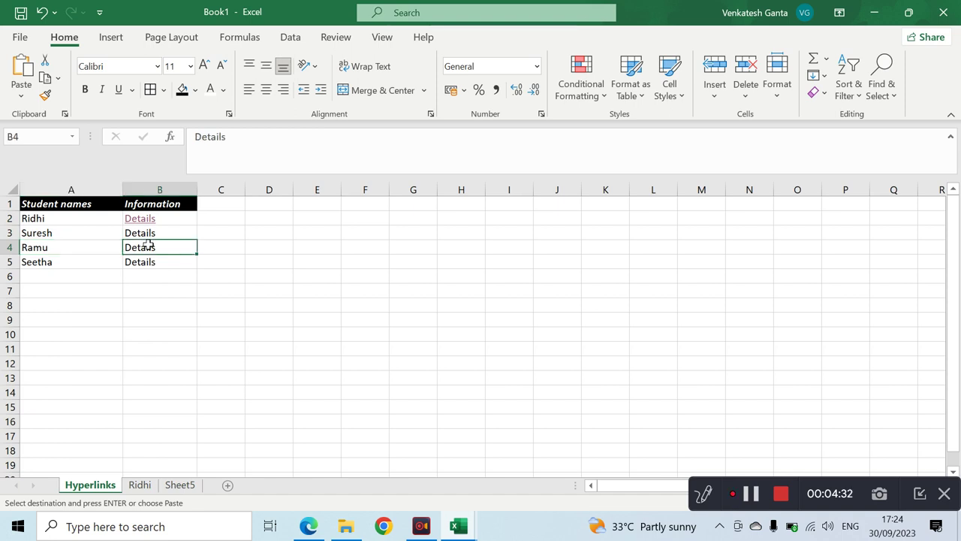
- Start a hyperlink on Ramu's Details cell B4, then cancel it
{"action": "right_click", "coordinate": [148, 245]}
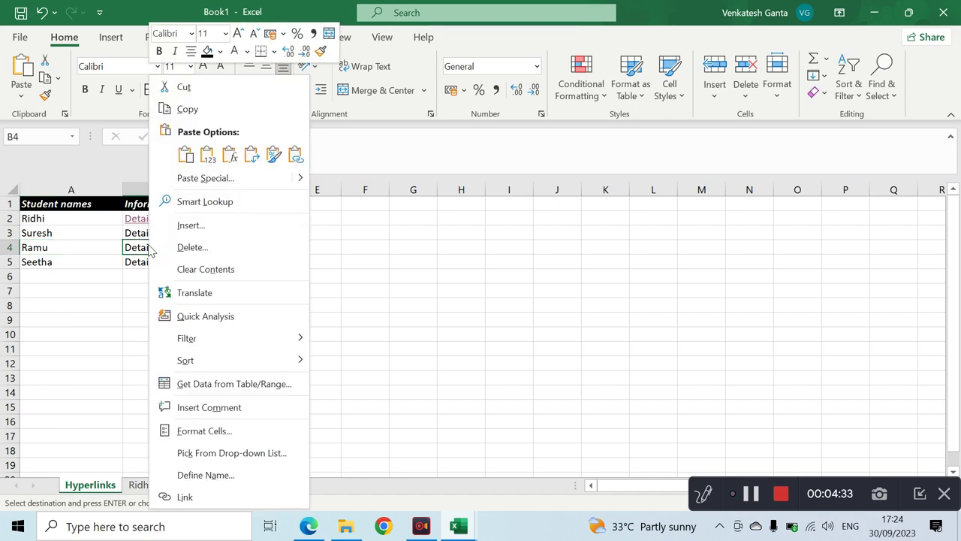
{"action": "left_click", "coordinate": [202, 498]}
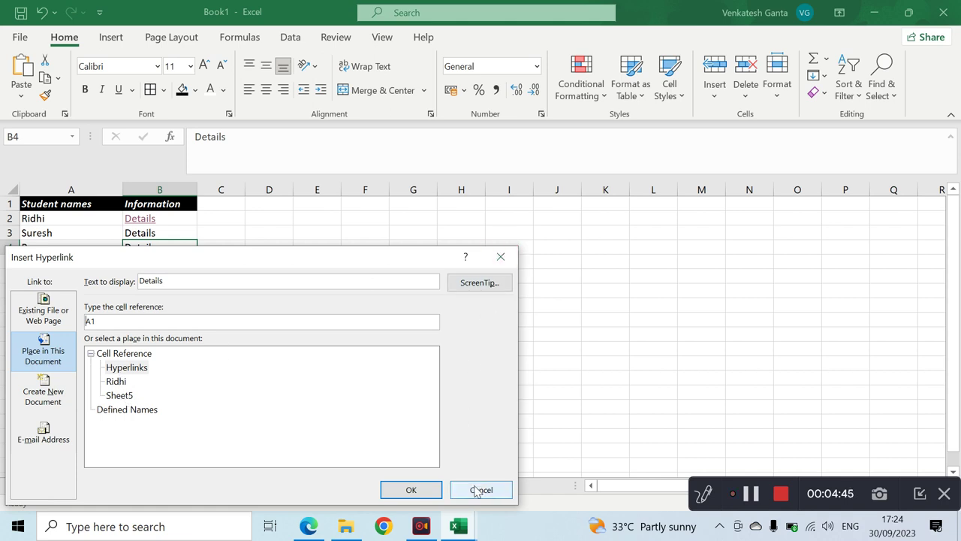
{"action": "left_click", "coordinate": [480, 489]}
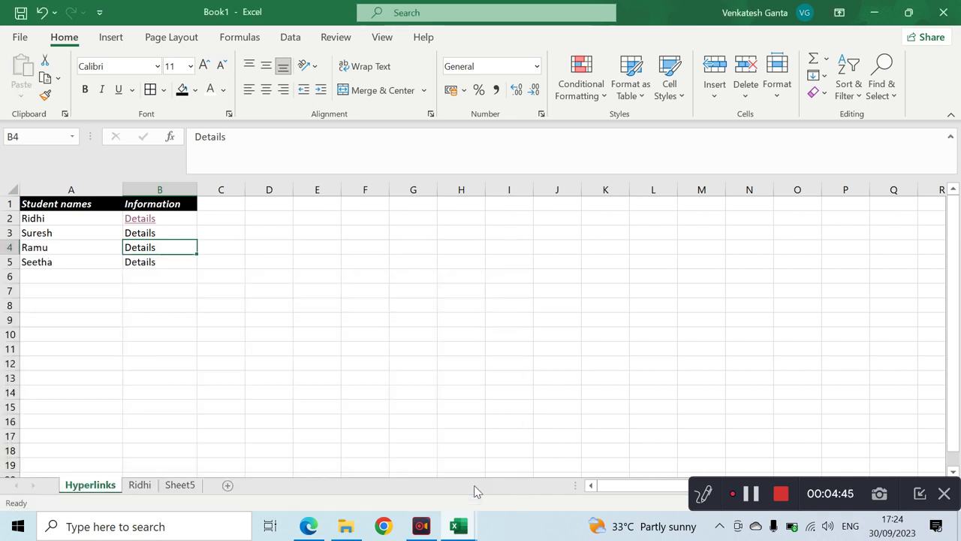
- Rename Sheet5 to Ramu
{"action": "left_click", "coordinate": [181, 485]}
{"action": "double_click", "coordinate": [180, 485]}
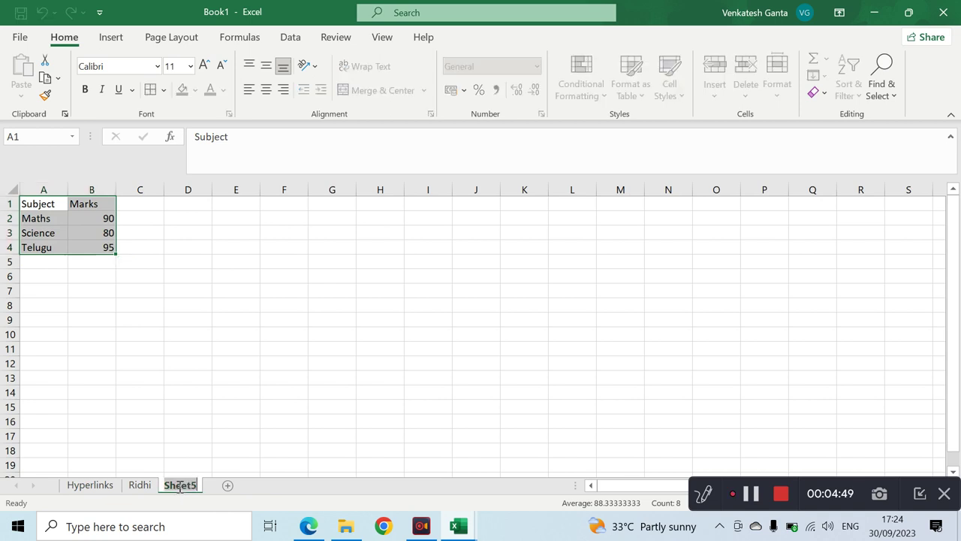
{"action": "key", "text": "BackSpace"}
{"action": "type", "text": "Ramu"}
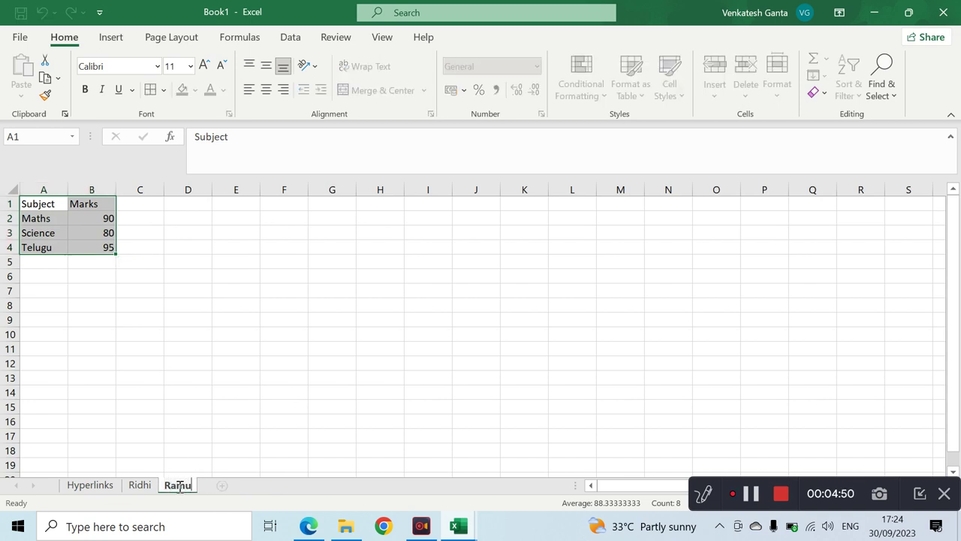
{"action": "key", "text": "Return"}
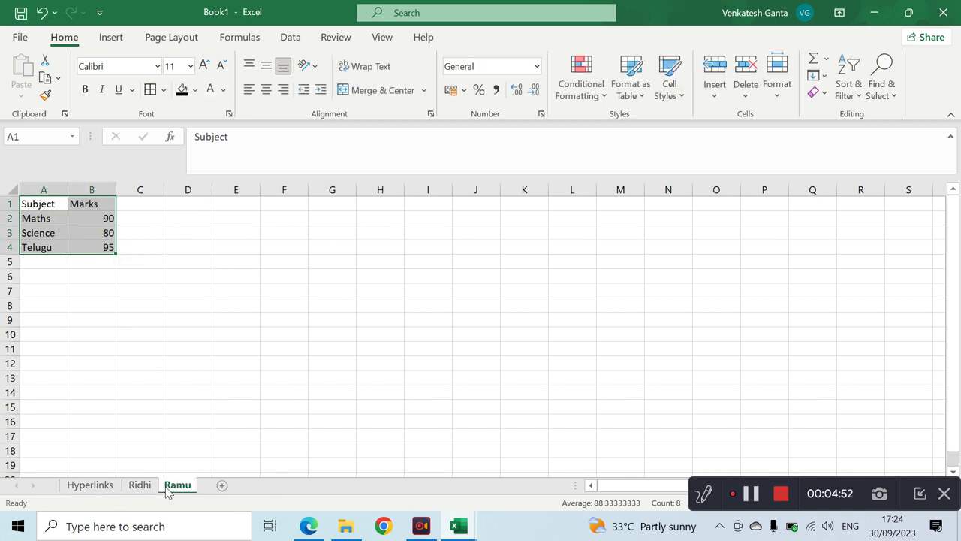
- Hyperlink Ramu's Details cell B4 to the Ramu sheet and test the link
{"action": "left_click", "coordinate": [90, 485]}
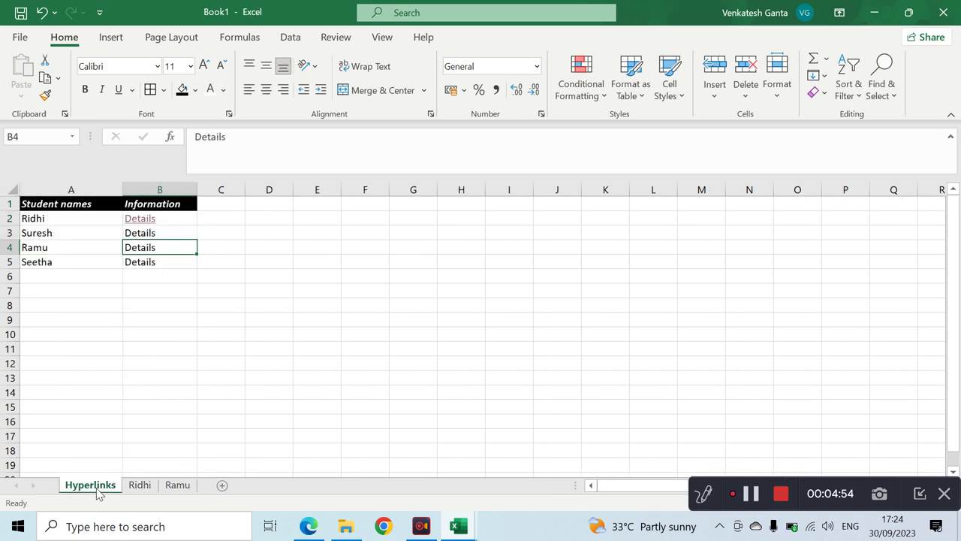
{"action": "right_click", "coordinate": [164, 248]}
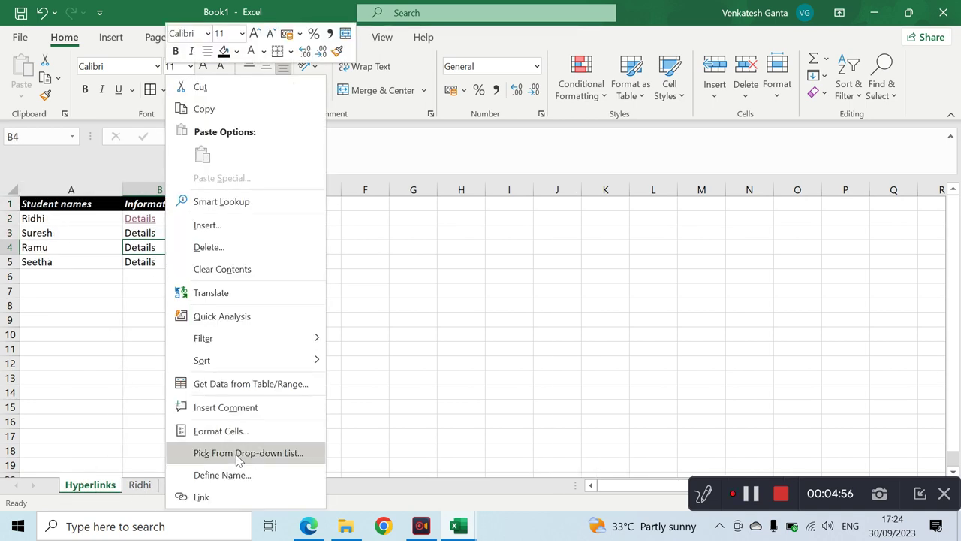
{"action": "left_click", "coordinate": [225, 497]}
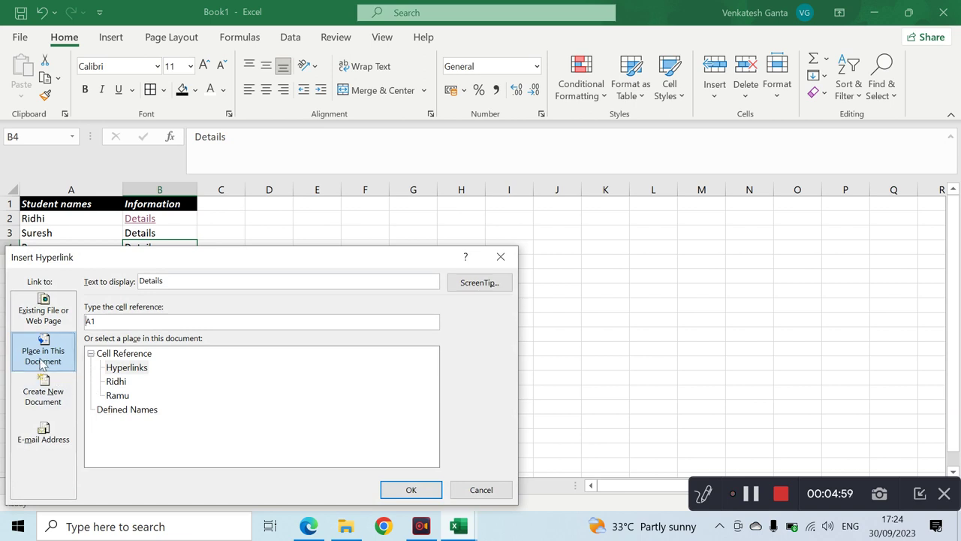
{"action": "left_click", "coordinate": [117, 396]}
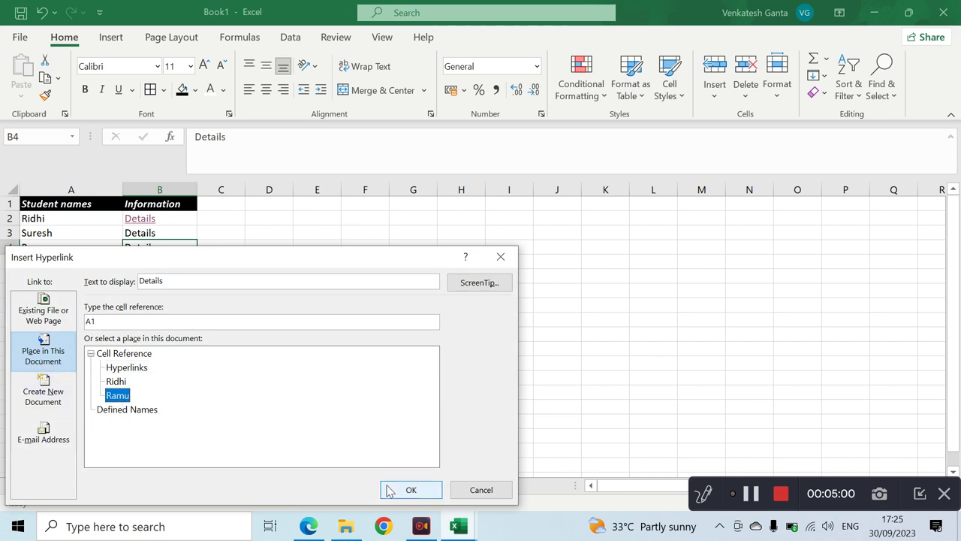
{"action": "left_click", "coordinate": [389, 489]}
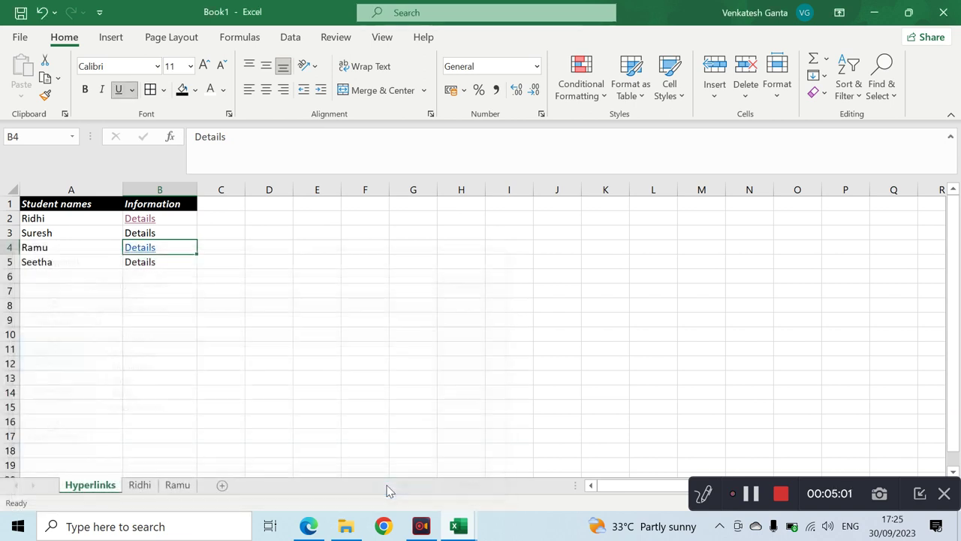
{"action": "left_click", "coordinate": [151, 250]}
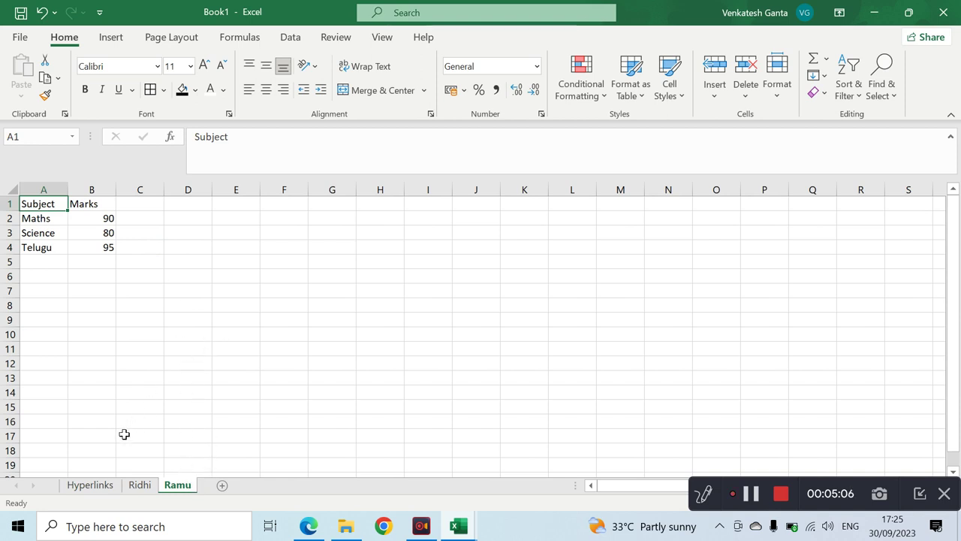
{"action": "left_click", "coordinate": [90, 485]}
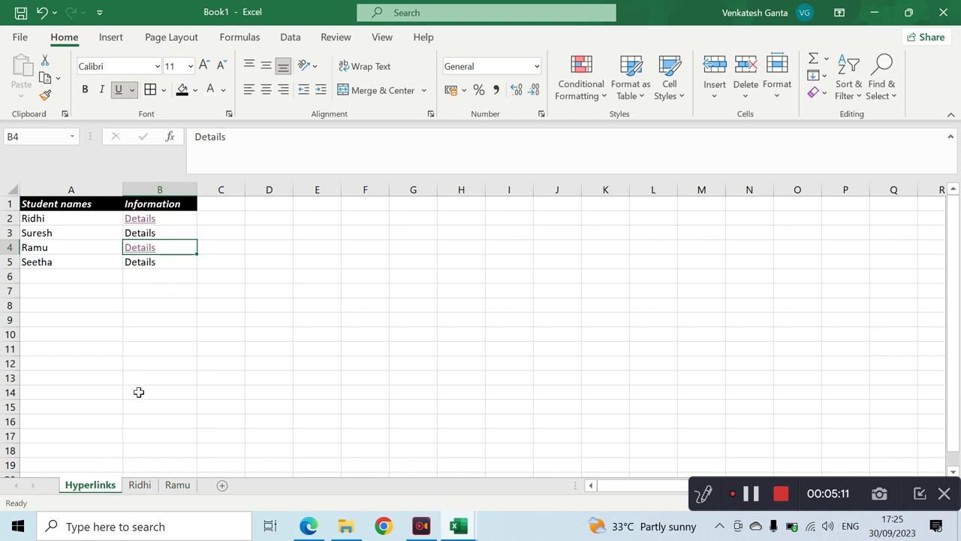
- Start a hyperlink on Suresh's Details cell B3 with E-mail Address as the link type
{"action": "left_click", "coordinate": [148, 231]}
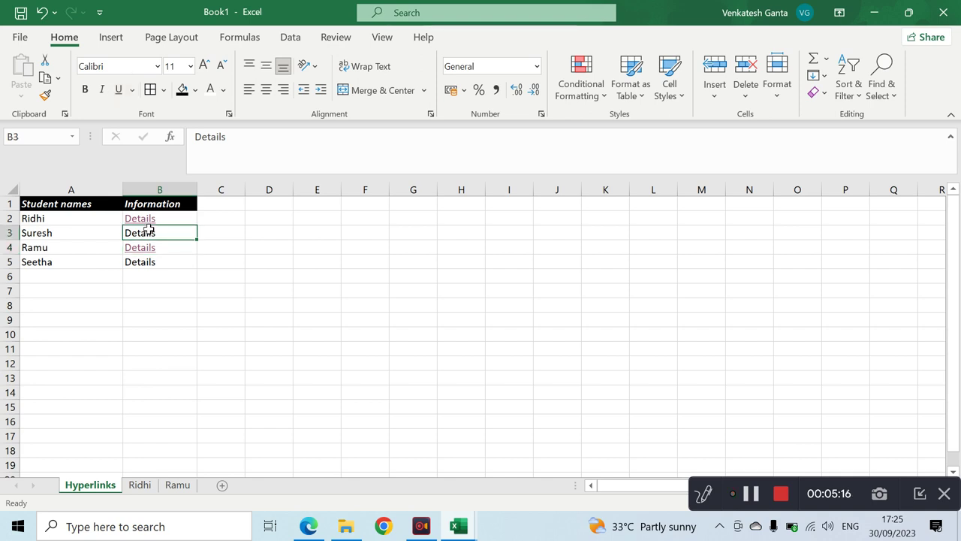
{"action": "right_click", "coordinate": [149, 232]}
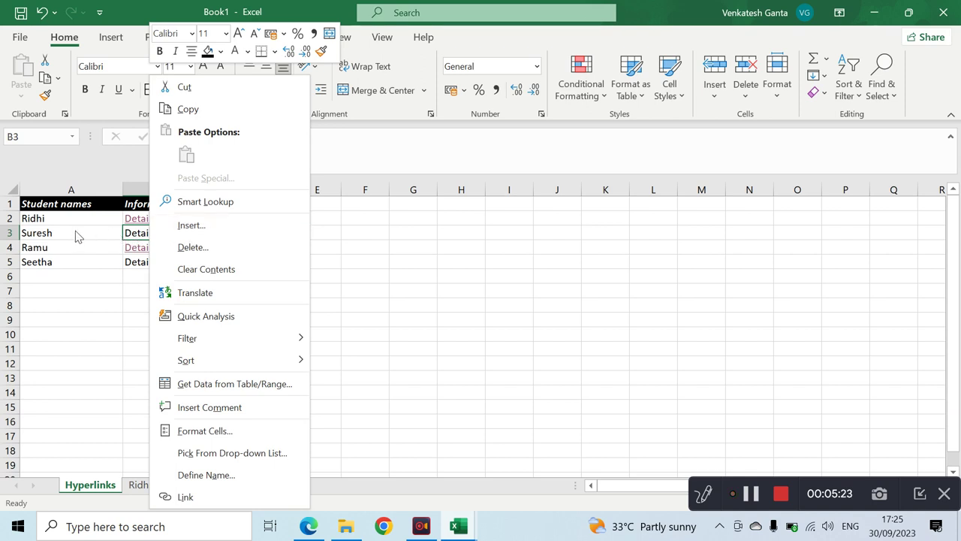
{"action": "left_click", "coordinate": [197, 496]}
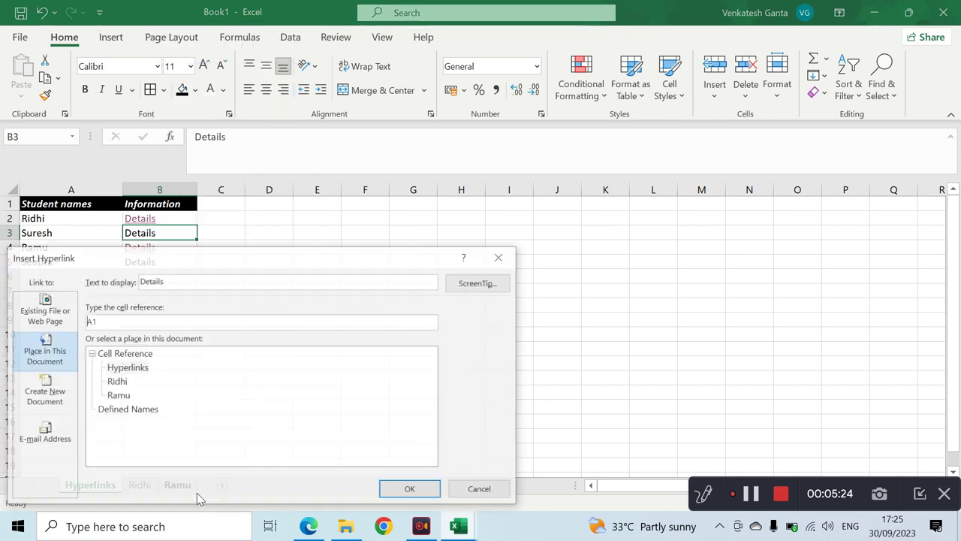
{"action": "left_click", "coordinate": [35, 445]}
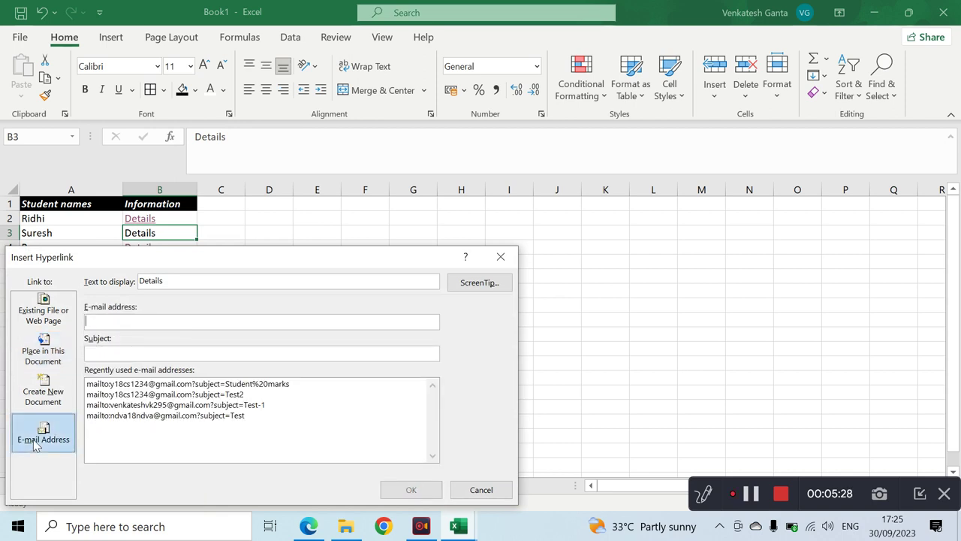
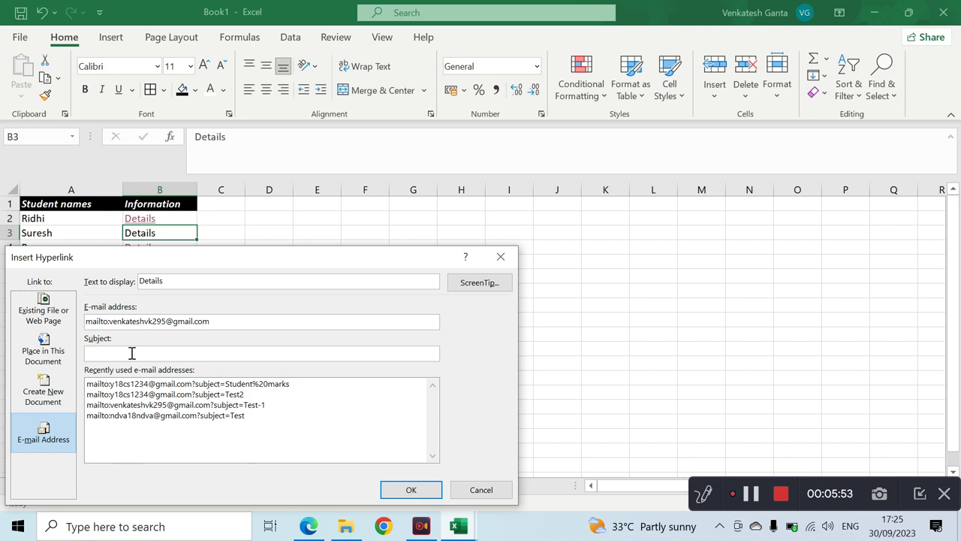
- Link B3 to the student's e-mail address with the subject 'Student details'
{"action": "left_click", "coordinate": [132, 353]}
{"action": "type", "text": "Student details"}
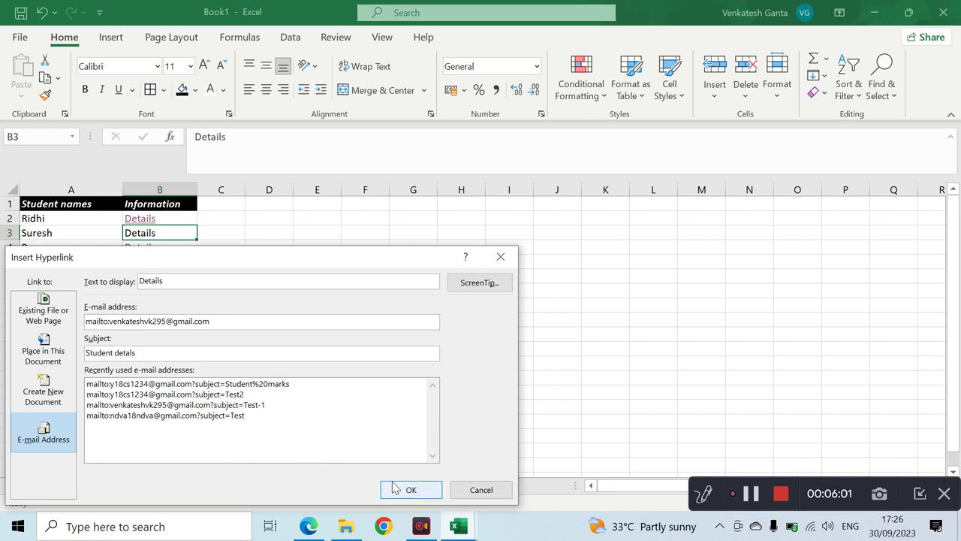
{"action": "left_click", "coordinate": [398, 489]}
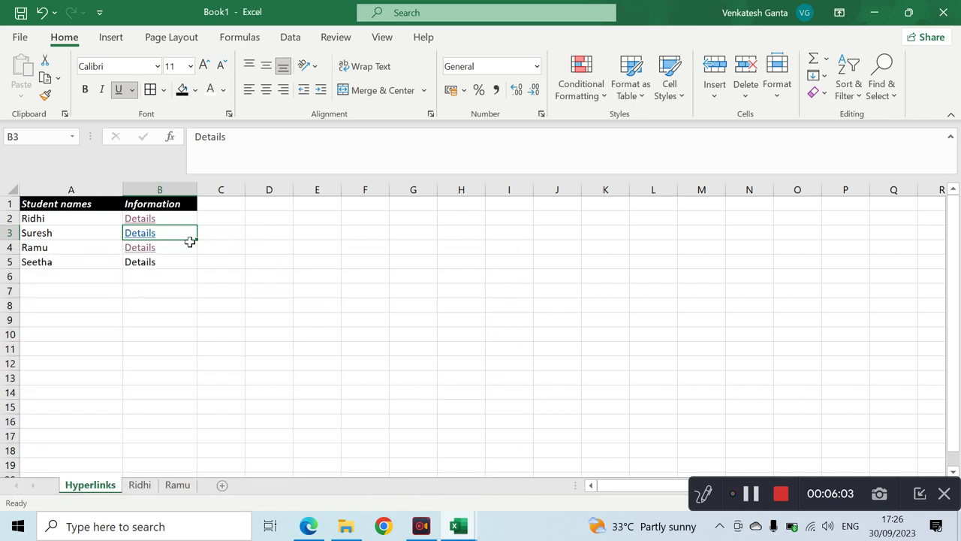
- Follow B3's link, check the Mail draft's recipient and subject, then minimize it
{"action": "left_click", "coordinate": [143, 233]}
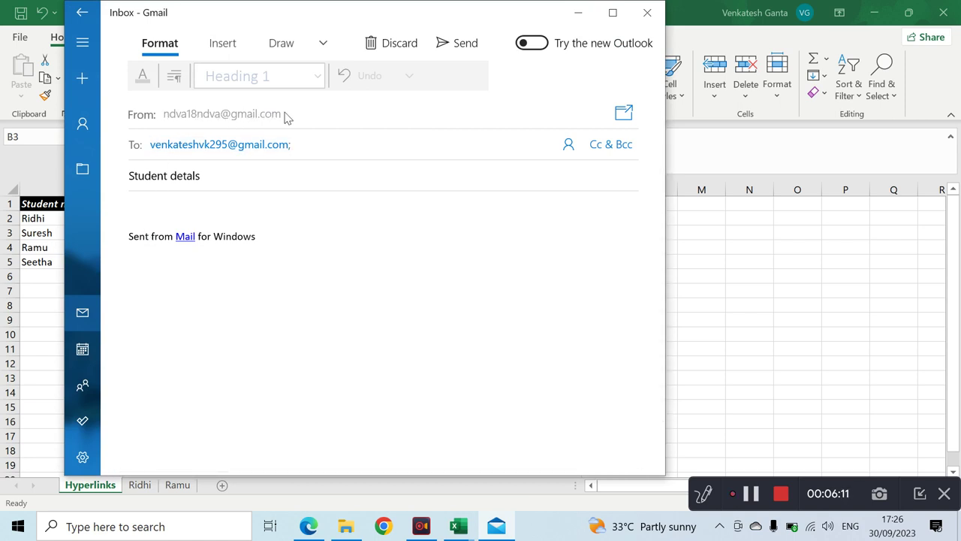
{"action": "left_click", "coordinate": [271, 142]}
{"action": "left_click", "coordinate": [578, 17]}
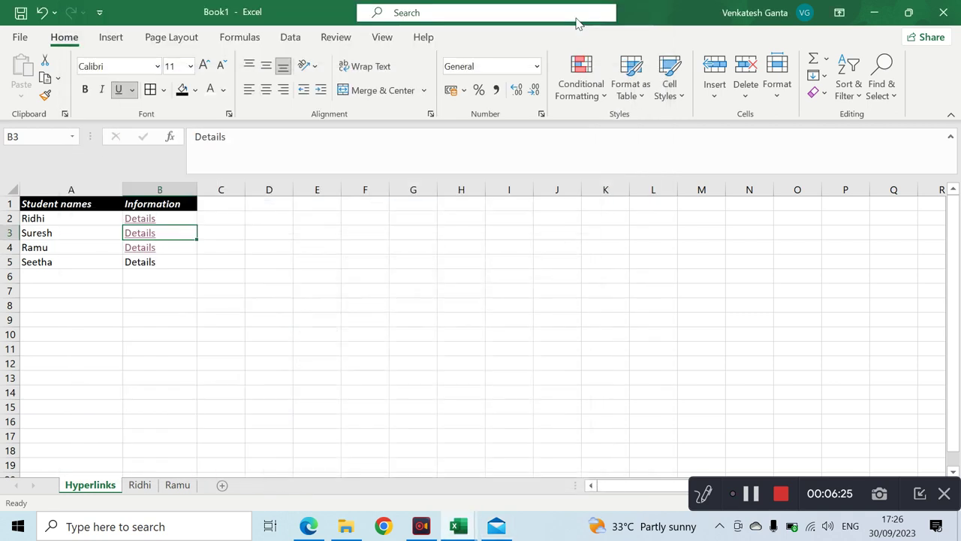
- Open Insert Hyperlink for B5 on Create New Document, moved clear of rows 4-5
{"action": "left_click", "coordinate": [165, 263]}
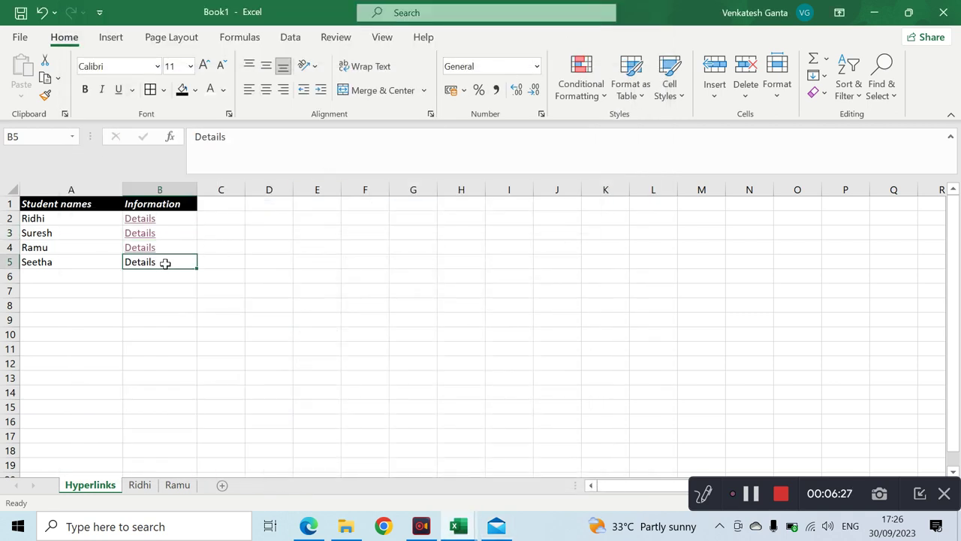
{"action": "right_click", "coordinate": [166, 266]}
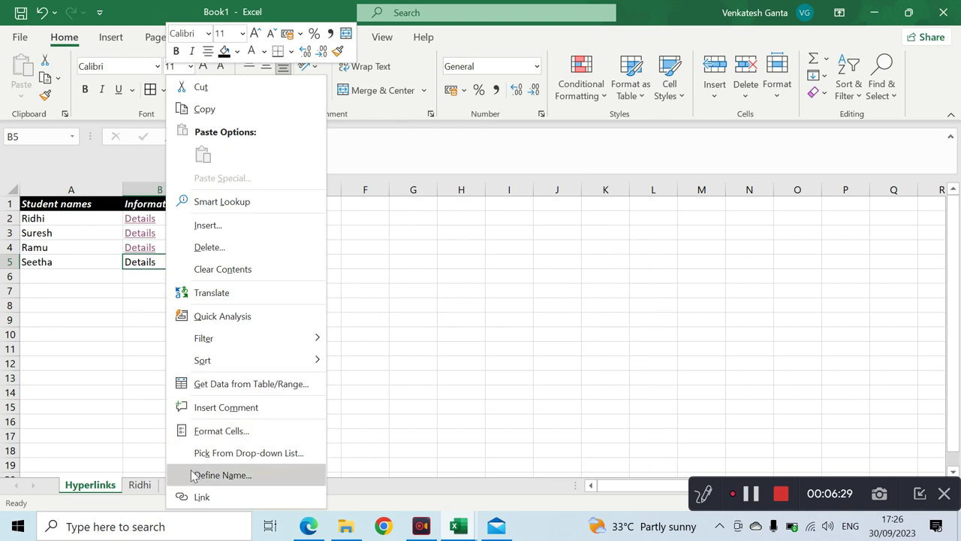
{"action": "left_click", "coordinate": [198, 497]}
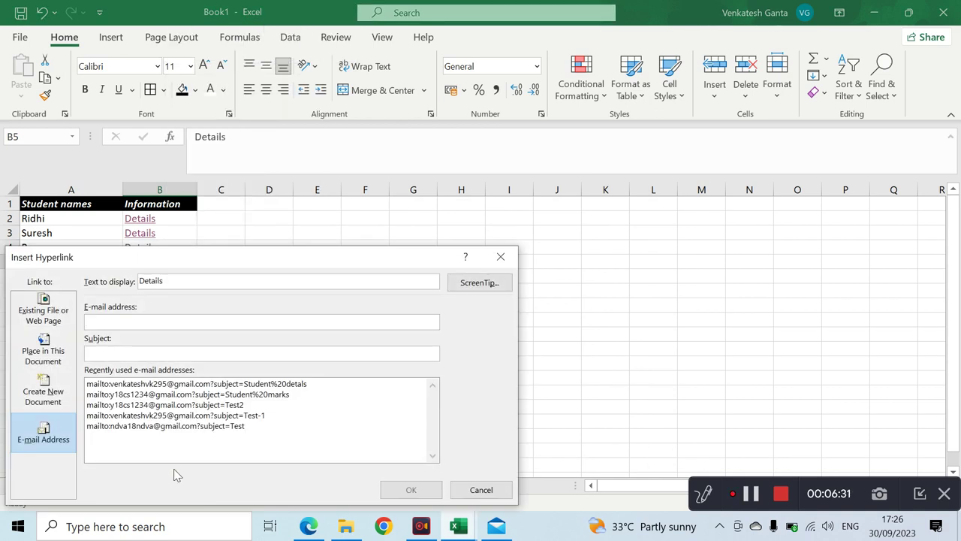
{"action": "left_click", "coordinate": [45, 402]}
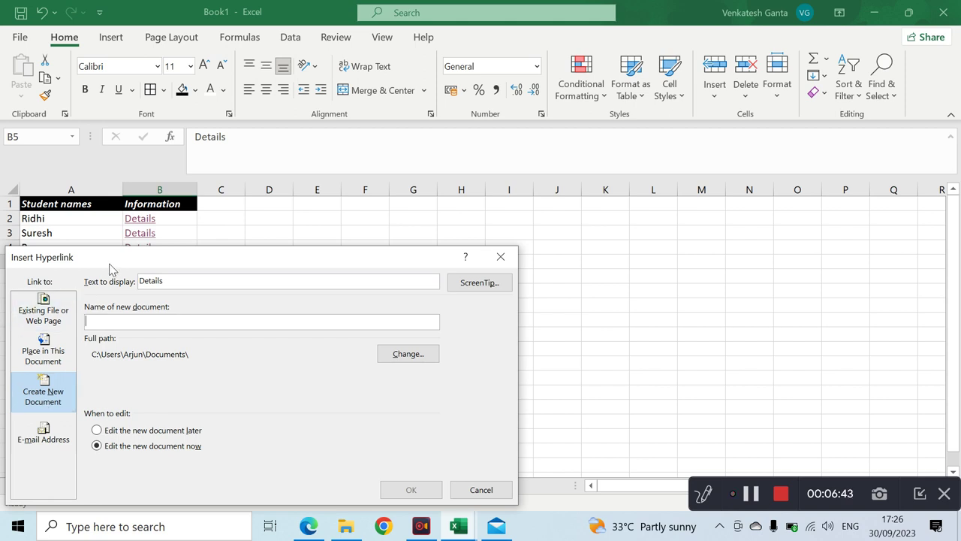
{"action": "left_click_drag", "start_coordinate": [112, 268], "coordinate": [206, 300]}
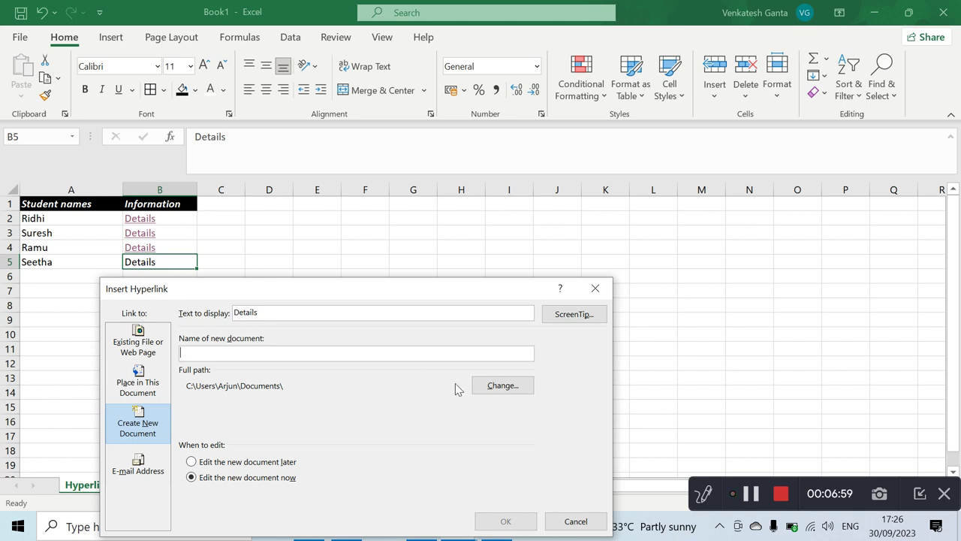
- Link B5 to a new Desktop workbook named 'seetha details.xlsx'
{"action": "left_click", "coordinate": [516, 388]}
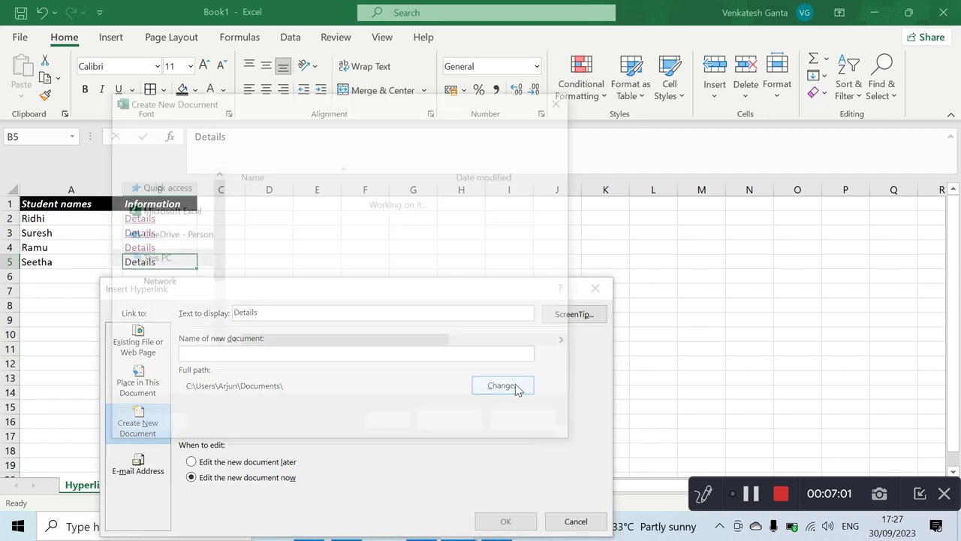
{"action": "scroll", "coordinate": [172, 210], "scroll_direction": "up", "scroll_amount": 5}
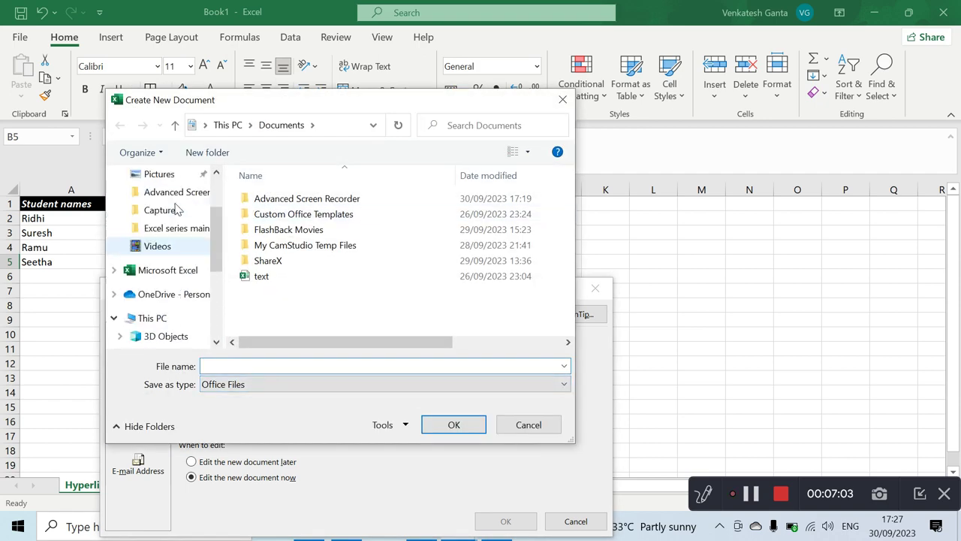
{"action": "left_click", "coordinate": [173, 209]}
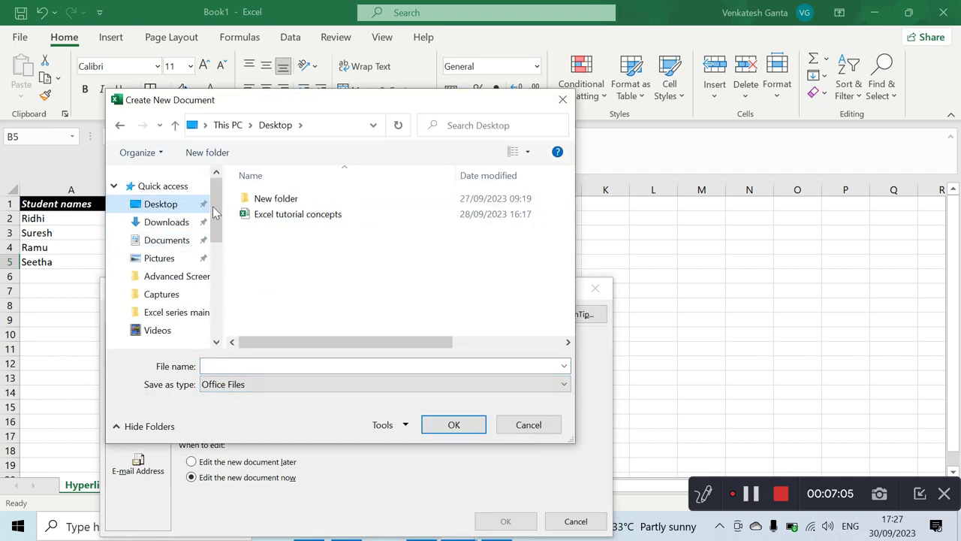
{"action": "left_click", "coordinate": [258, 367]}
{"action": "type", "text": "s"}
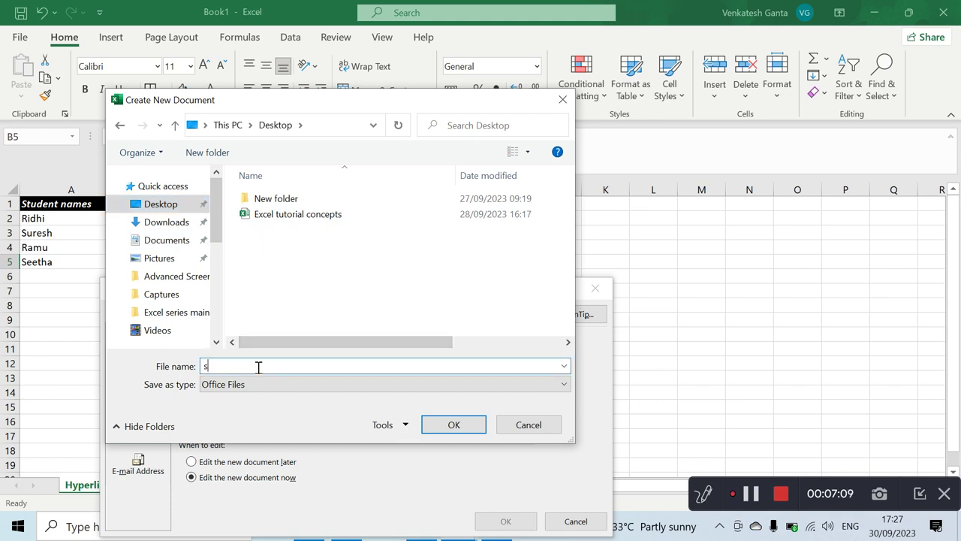
{"action": "type", "text": "eetha details.x"}
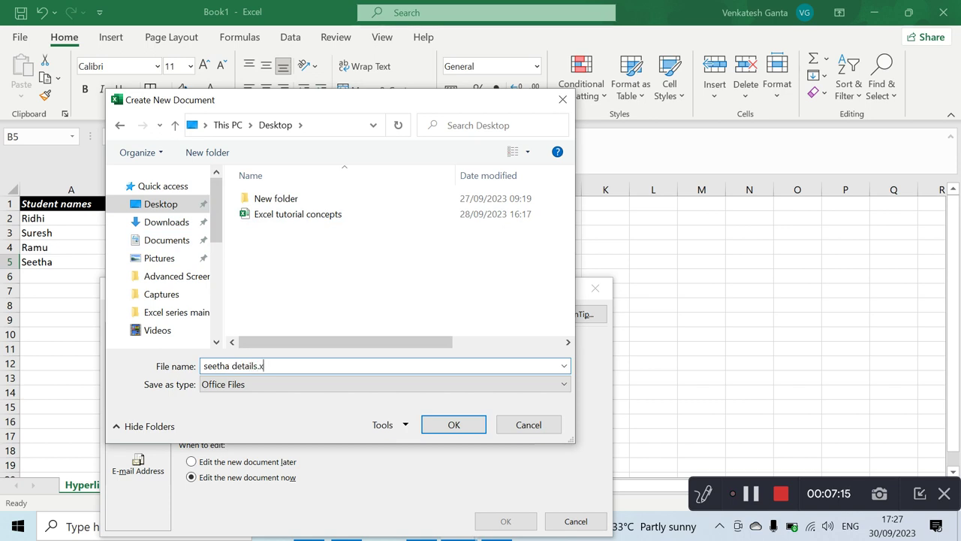
{"action": "type", "text": "lsx"}
{"action": "left_click", "coordinate": [449, 425]}
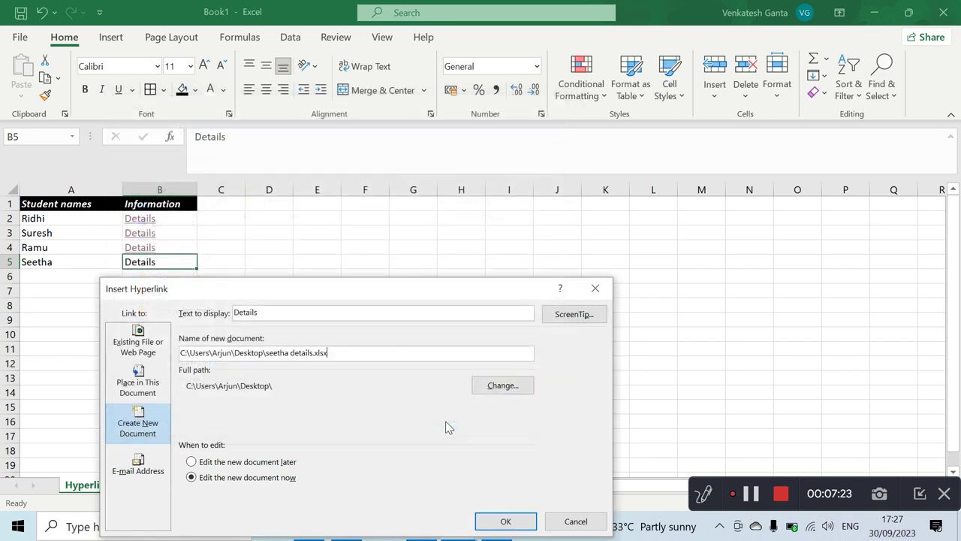
{"action": "left_click", "coordinate": [503, 520]}
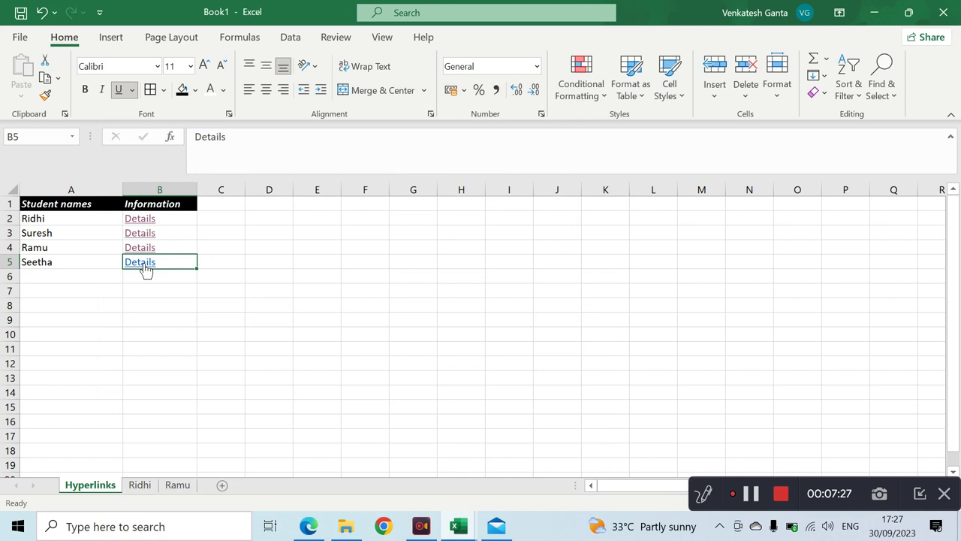
- Open the new seetha details workbook from B5, then switch back to Book1
{"action": "left_click", "coordinate": [143, 262]}
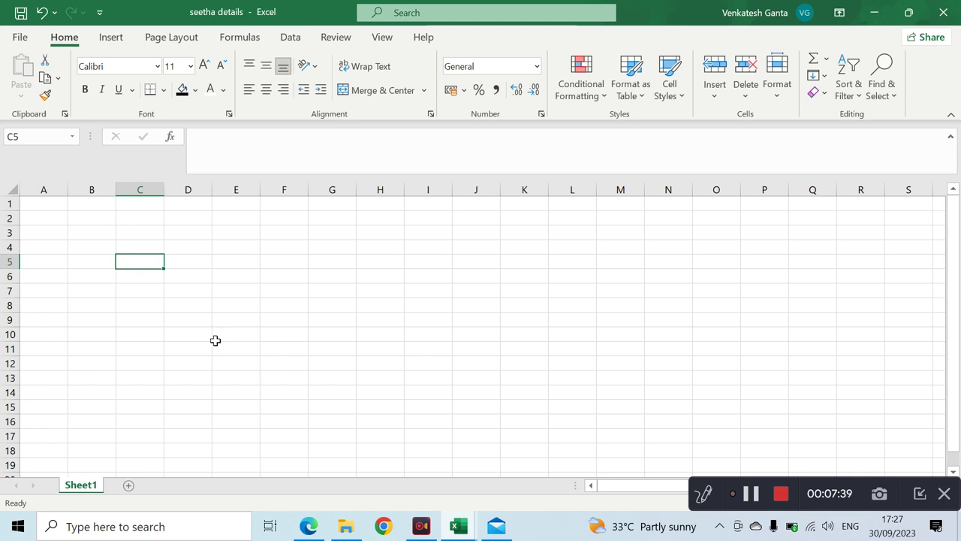
{"action": "mouse_move", "coordinate": [454, 526]}
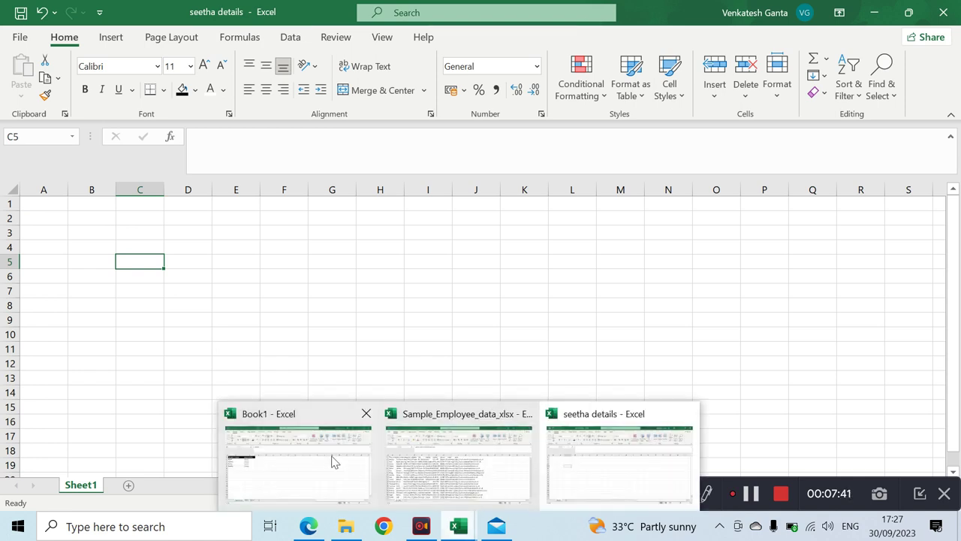
{"action": "left_click", "coordinate": [324, 461]}
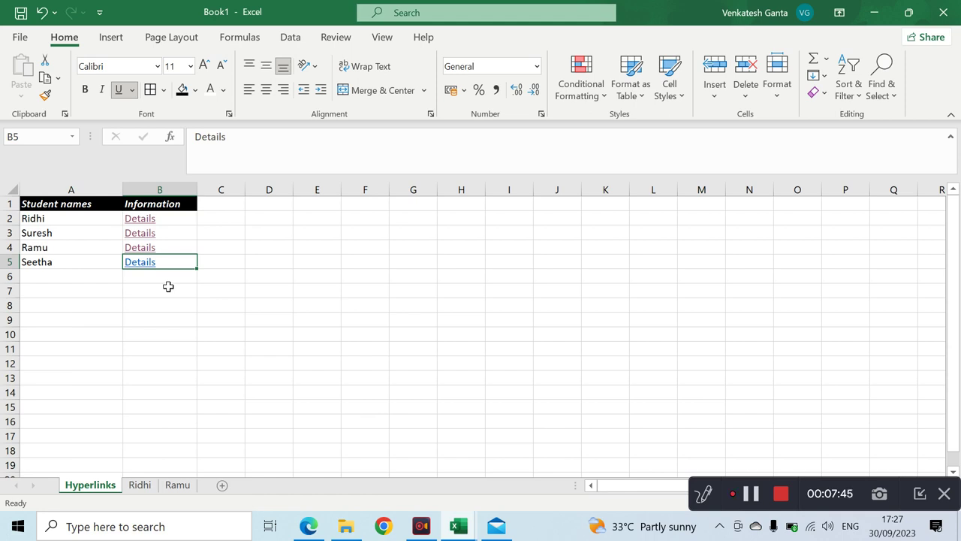
- Enter a fifth student's name in A6 and 'DEtails' in B6
{"action": "left_click", "coordinate": [91, 278]}
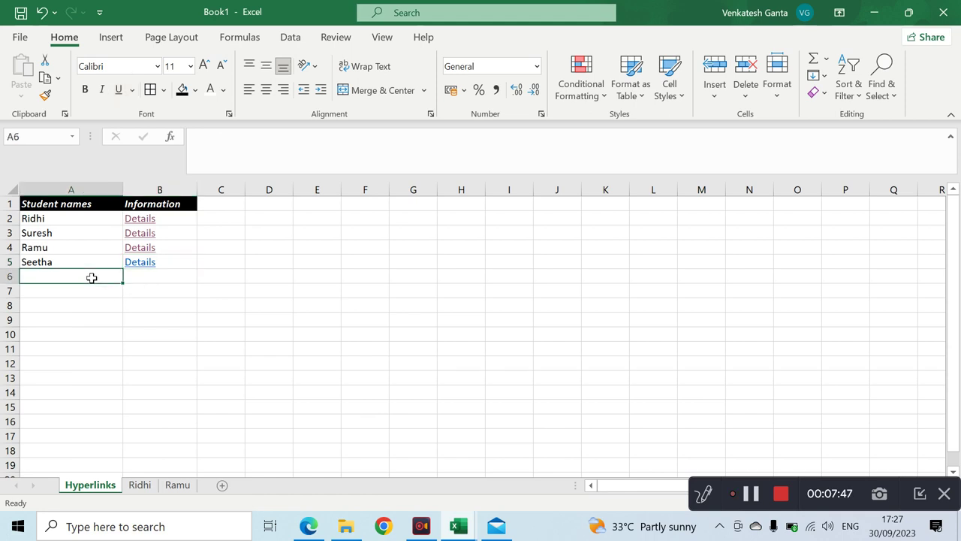
{"action": "type", "text": "Mani"}
{"action": "key", "text": "Return"}
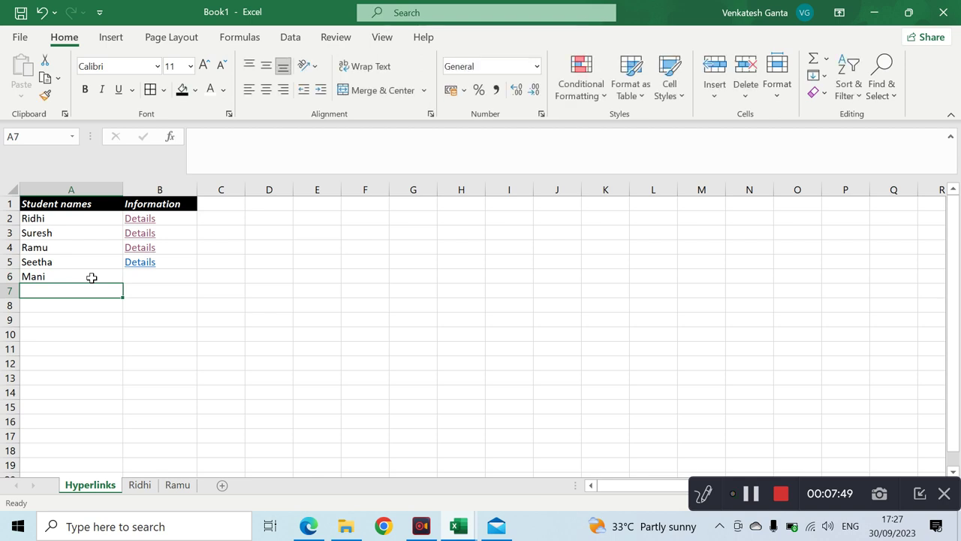
{"action": "left_click", "coordinate": [152, 276]}
{"action": "type", "text": "DE"}
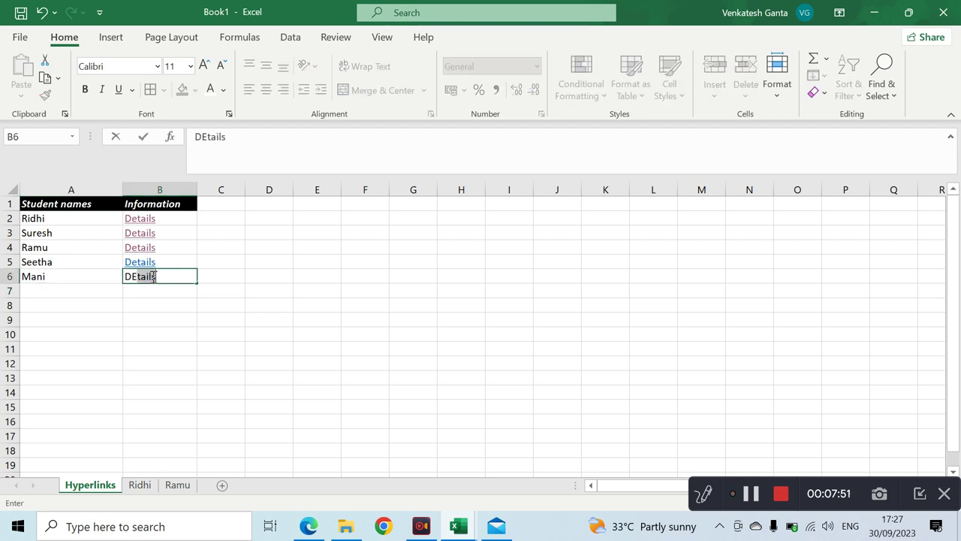
{"action": "type", "text": "tails"}
{"action": "key", "text": "Return"}
- Start inserting a hyperlink on cell B6 from its shortcut menu
{"action": "left_click", "coordinate": [143, 276]}
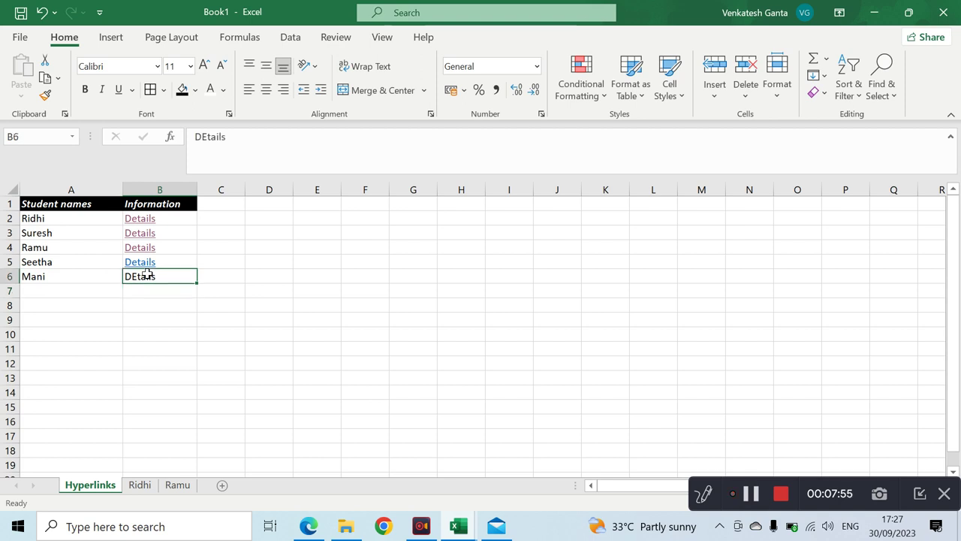
{"action": "right_click", "coordinate": [148, 276]}
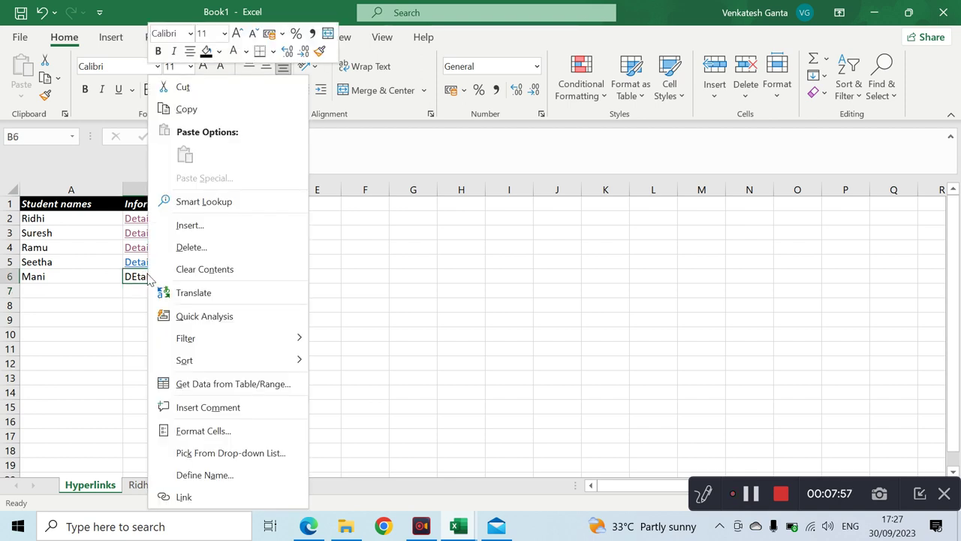
{"action": "left_click", "coordinate": [197, 497]}
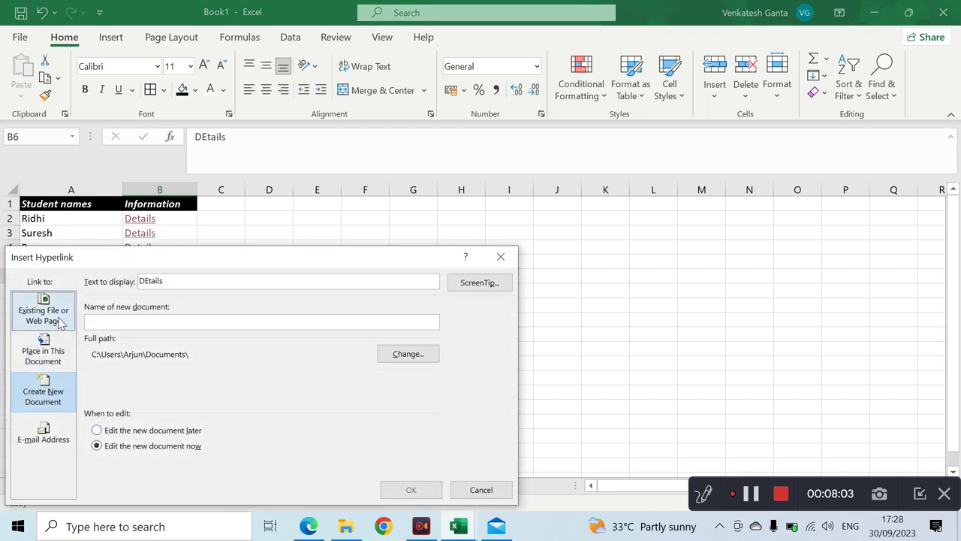
- Link B6 to the existing Desktop file 'seetha details.xlsx'
{"action": "left_click", "coordinate": [63, 323]}
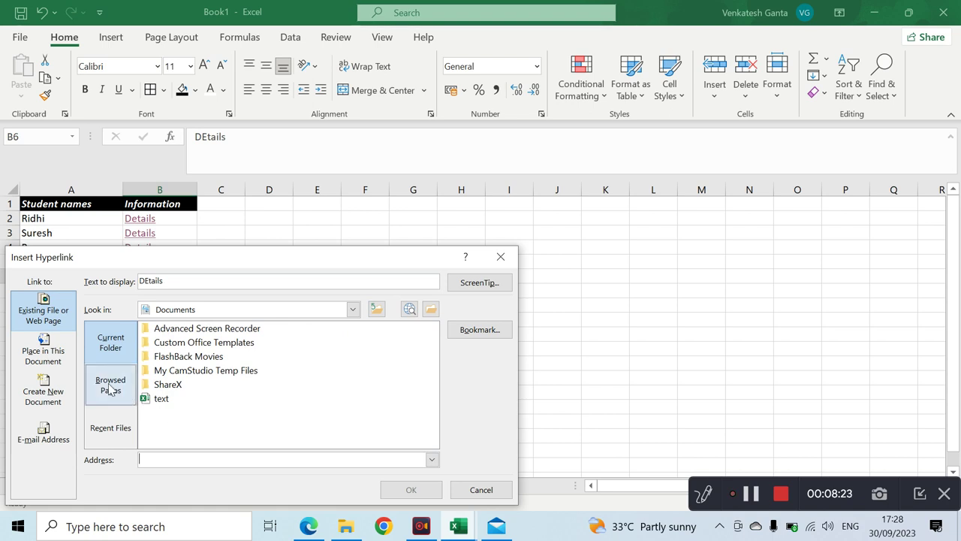
{"action": "left_click", "coordinate": [111, 388]}
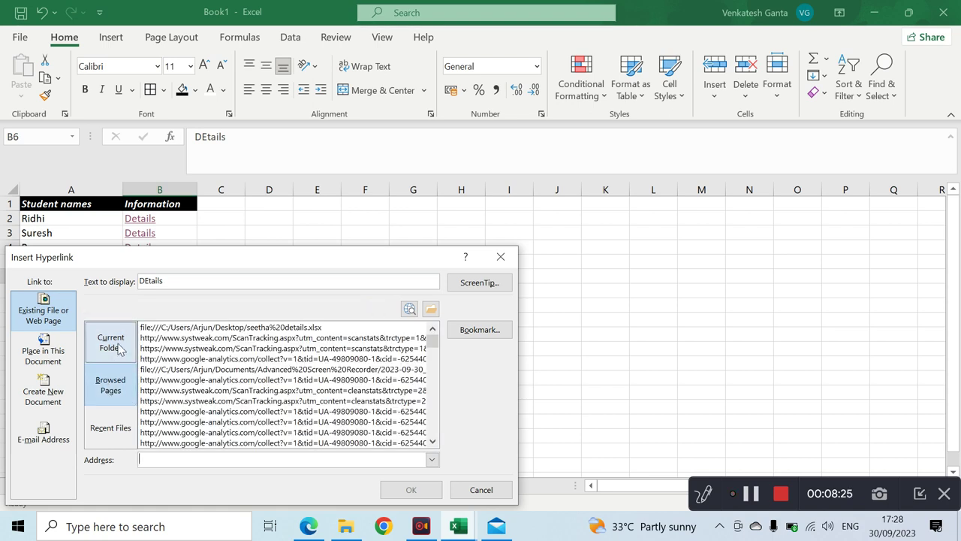
{"action": "left_click", "coordinate": [111, 342]}
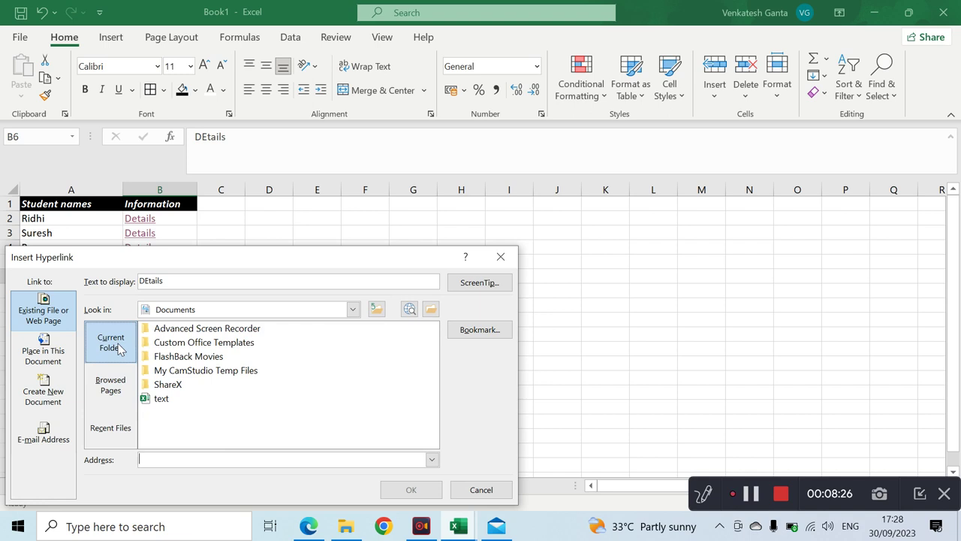
{"action": "left_click", "coordinate": [377, 313]}
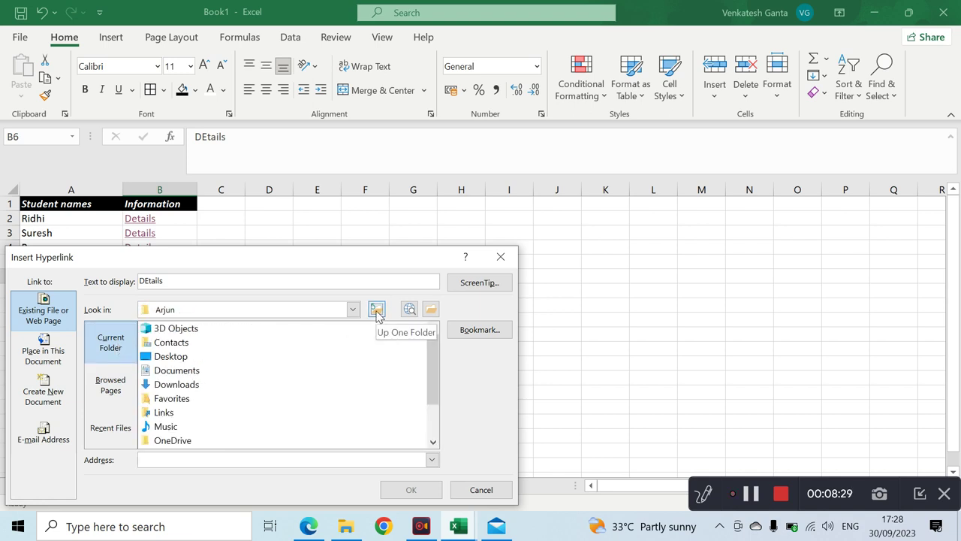
{"action": "double_click", "coordinate": [178, 357]}
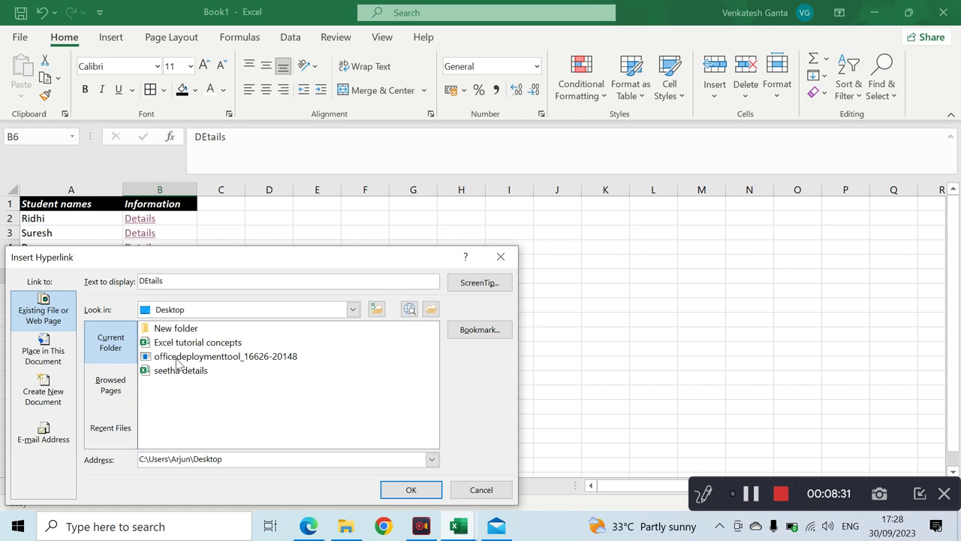
{"action": "left_click", "coordinate": [178, 374]}
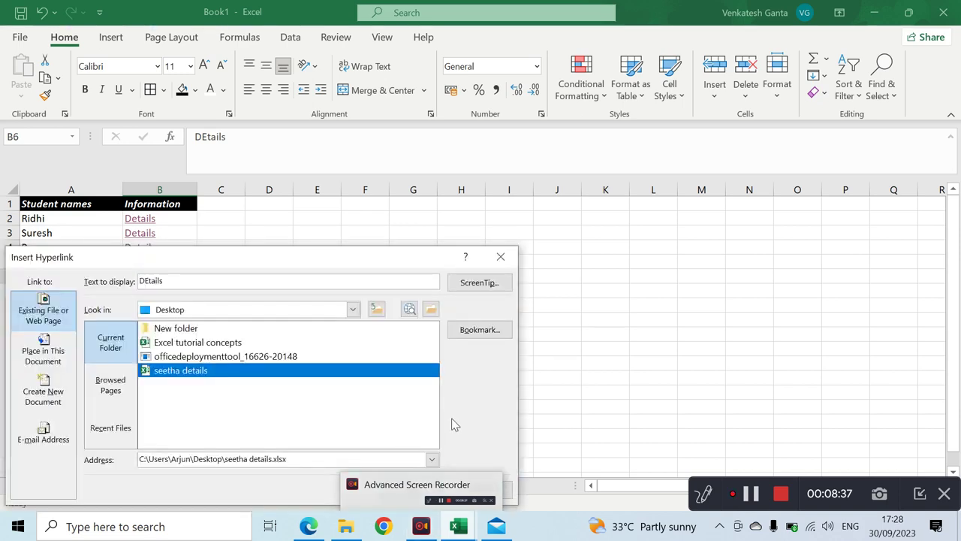
{"action": "left_click", "coordinate": [411, 490]}
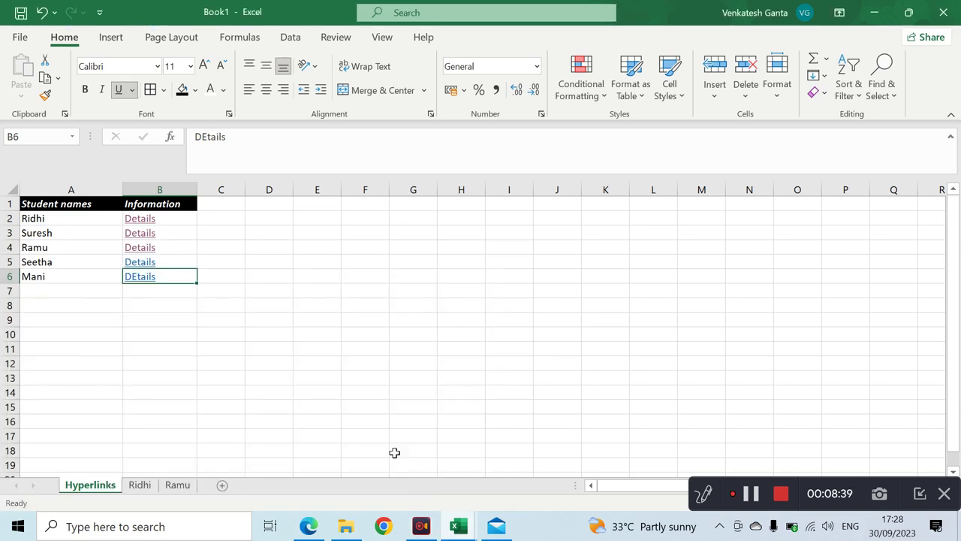
- Follow B6's link, allow the security prompt, and close the opened seetha details workbook
{"action": "left_click", "coordinate": [139, 279]}
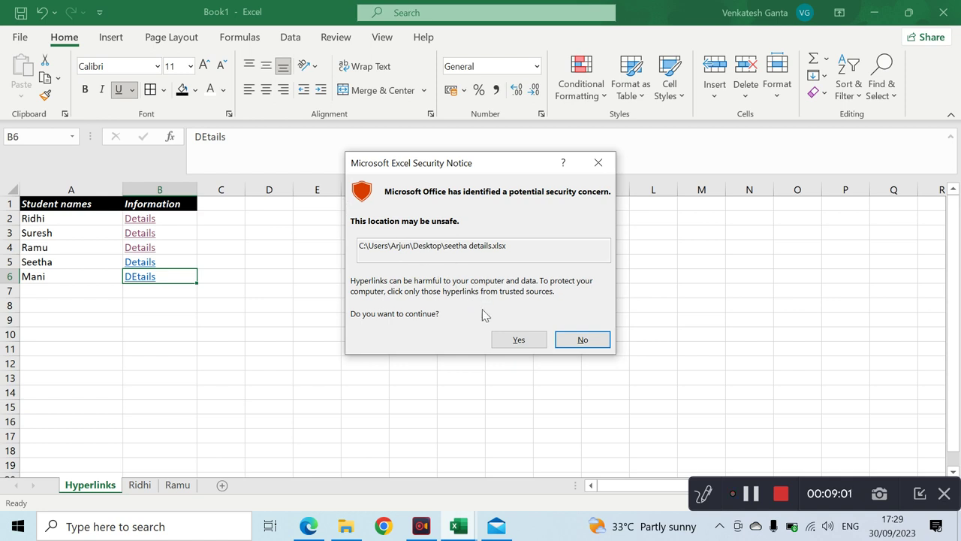
{"action": "left_click", "coordinate": [519, 340]}
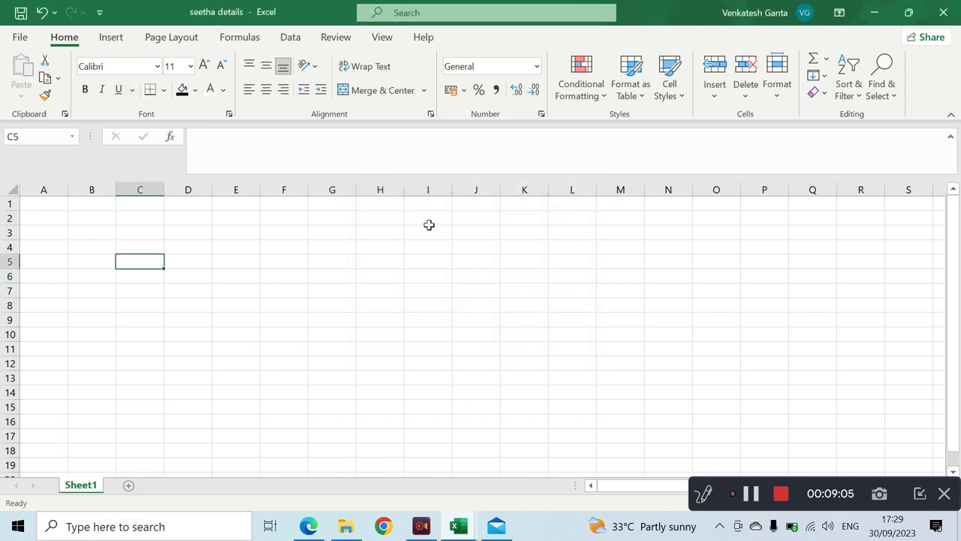
{"action": "mouse_move", "coordinate": [457, 530]}
{"action": "left_click", "coordinate": [943, 12]}
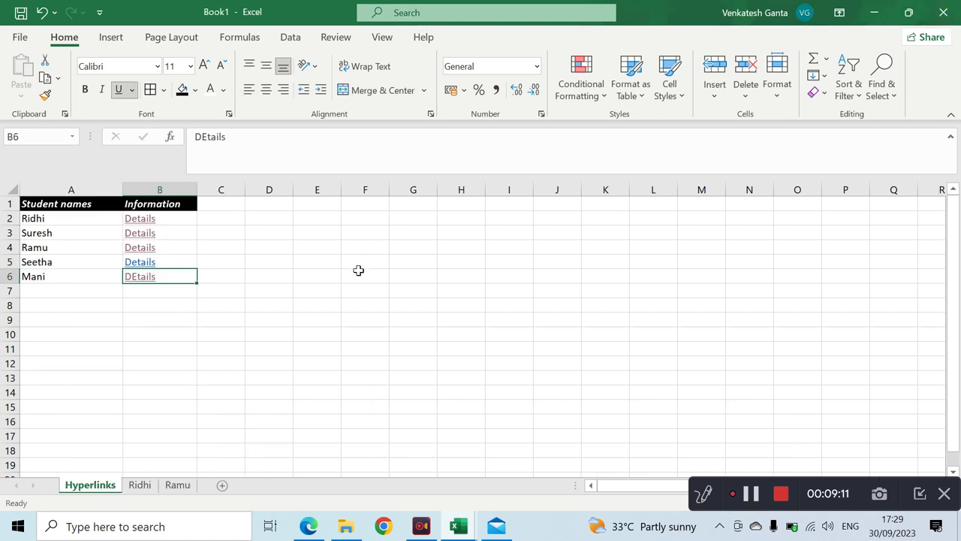
- Follow B6's link again, allow it, then return to Book1's Hyperlinks sheet
{"action": "left_click", "coordinate": [148, 280]}
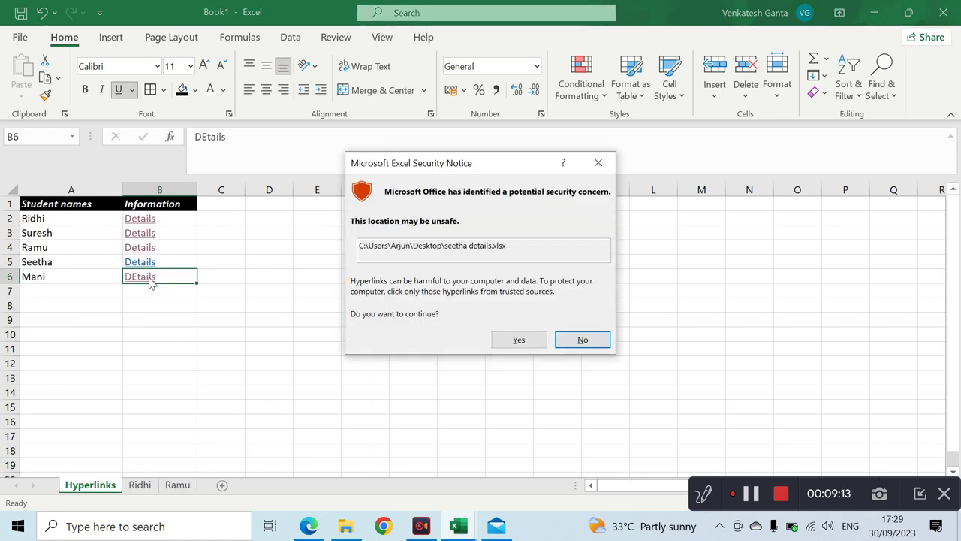
{"action": "left_click", "coordinate": [498, 336]}
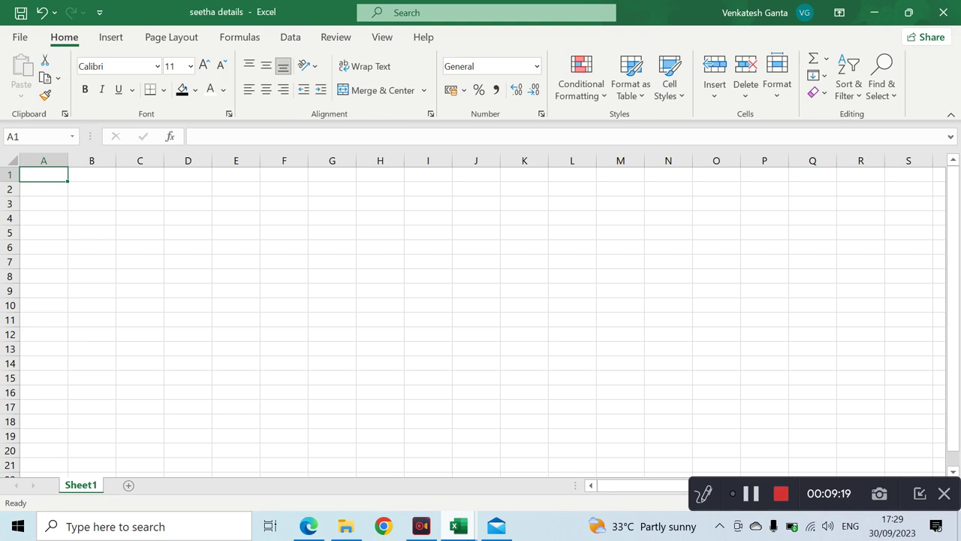
{"action": "left_click", "coordinate": [458, 525]}
{"action": "left_click", "coordinate": [307, 435]}
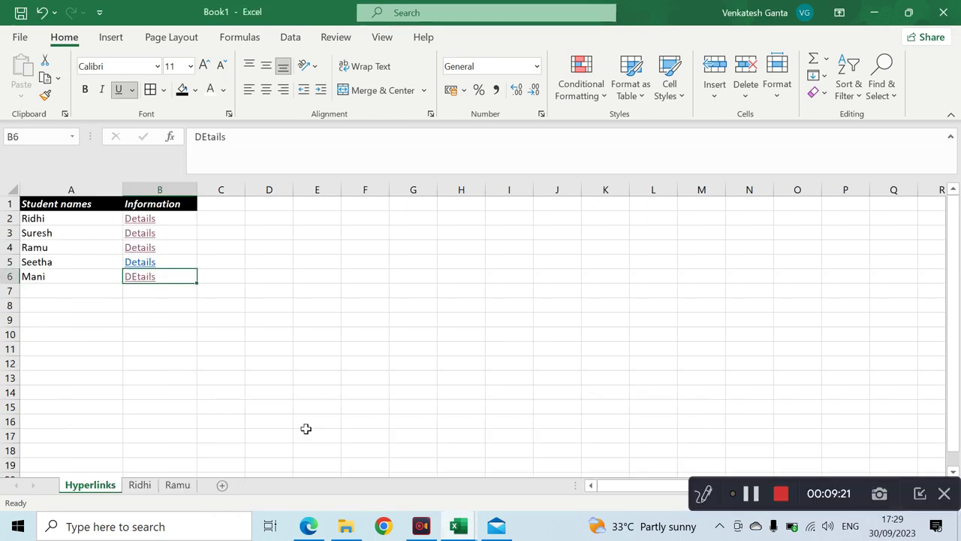